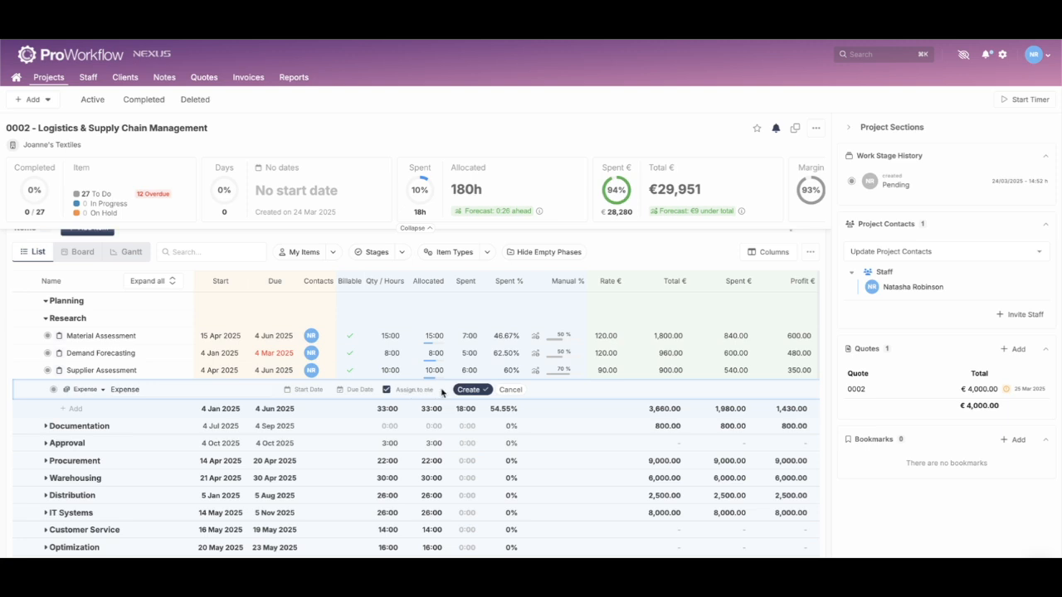
- Create the prepared Expense item in the Research phase and collapse that phase
left_click(462, 391)
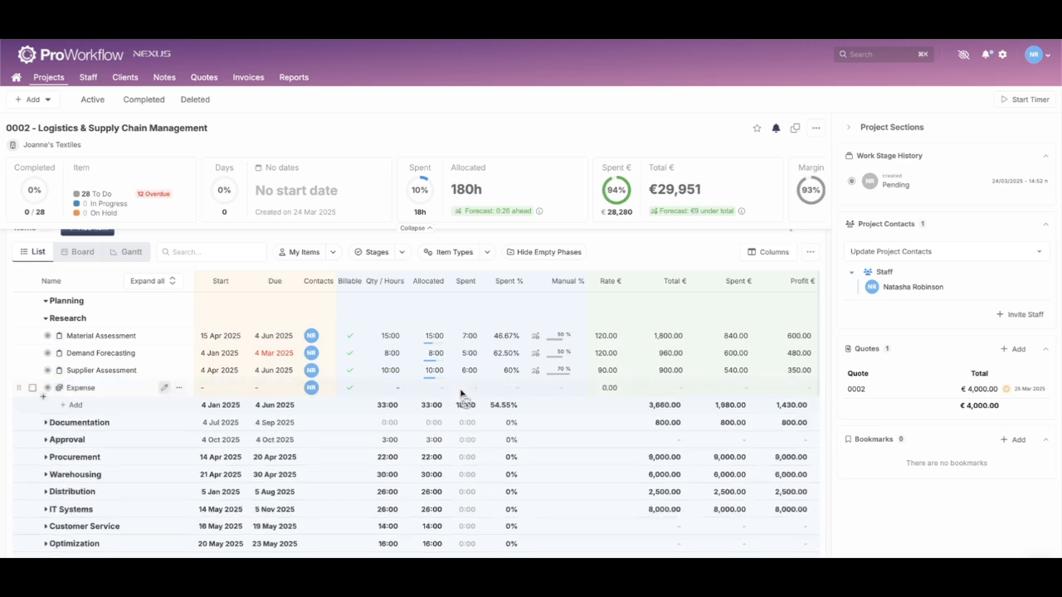
left_click(46, 319)
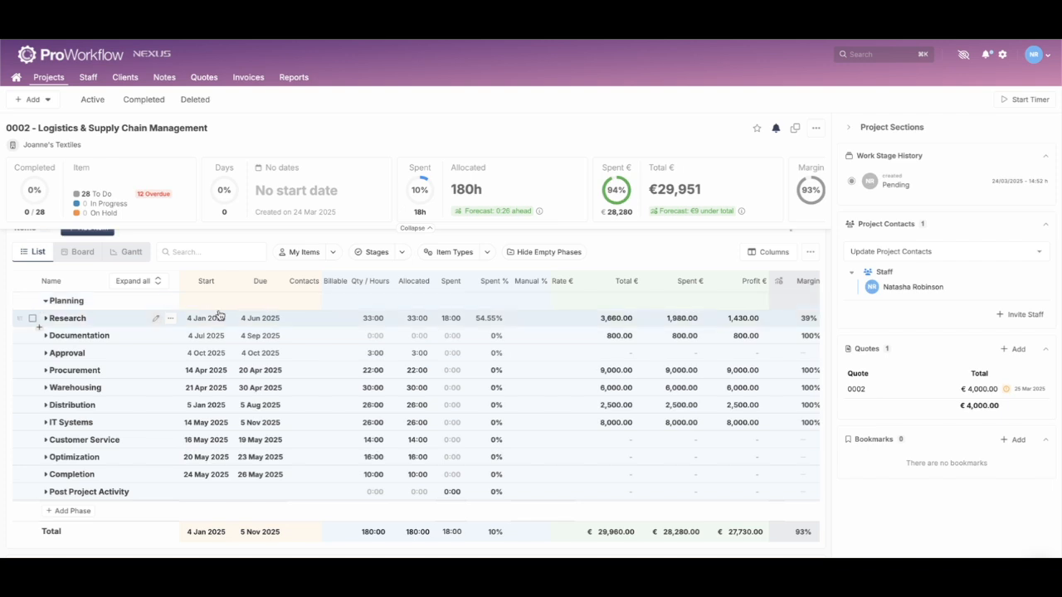
- Expand the Procurement, Supplier Mgmt. and Sourcing phases and examine the margin and forecast columns of their items
left_click(46, 370)
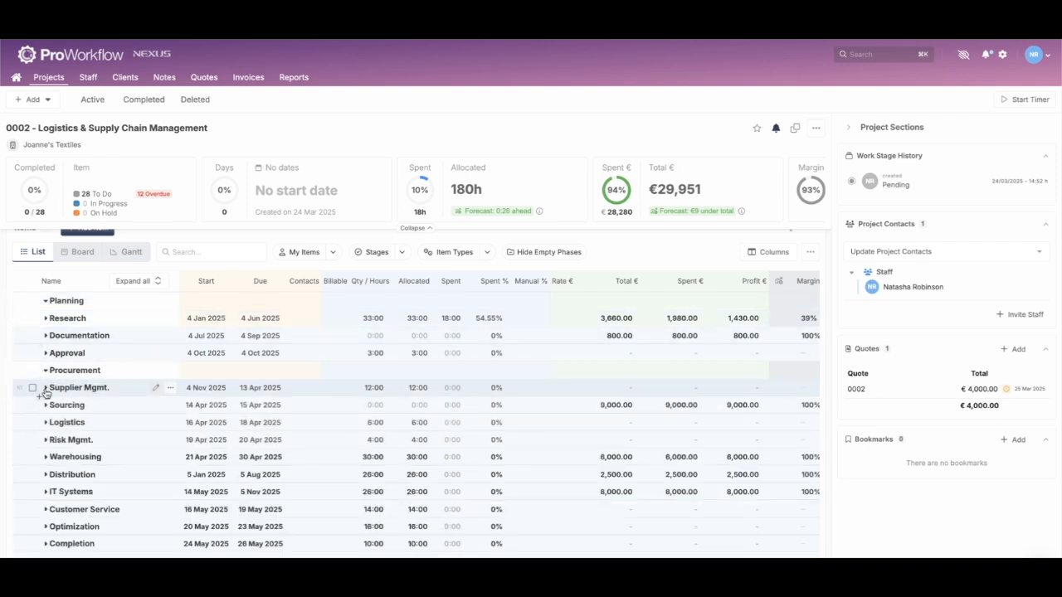
left_click(45, 388)
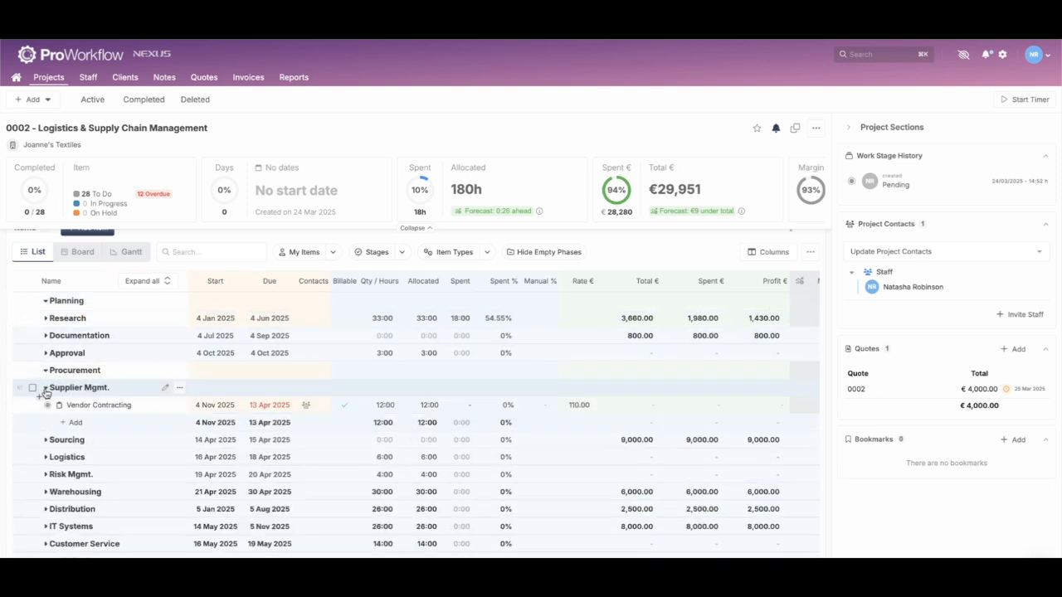
left_click(46, 442)
scroll(604, 407, "down", 1)
scroll(604, 407, "right", 5)
scroll(604, 407, "up", 1)
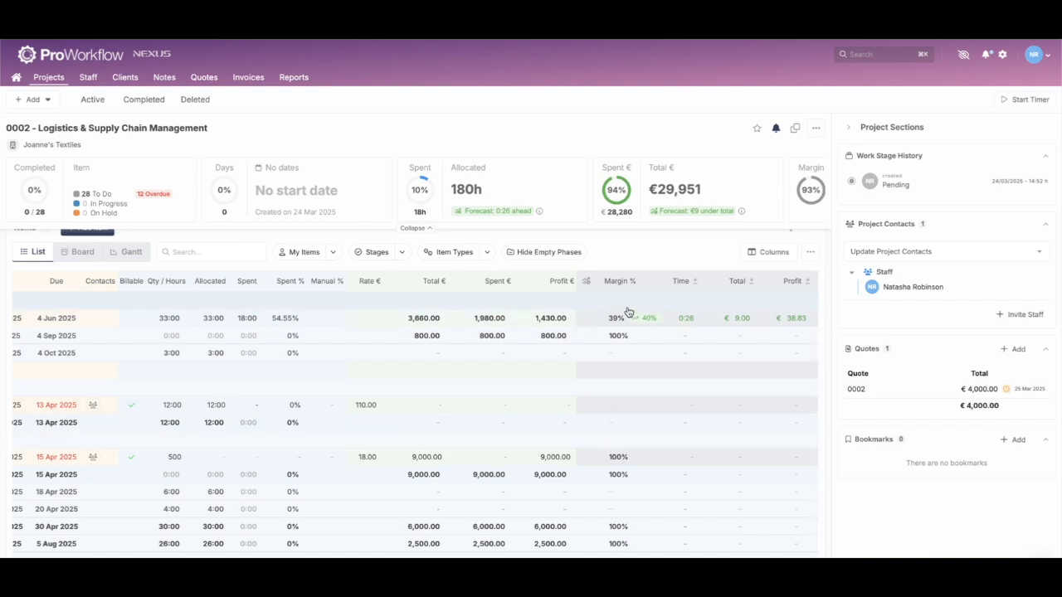
scroll(367, 351, "left", 5)
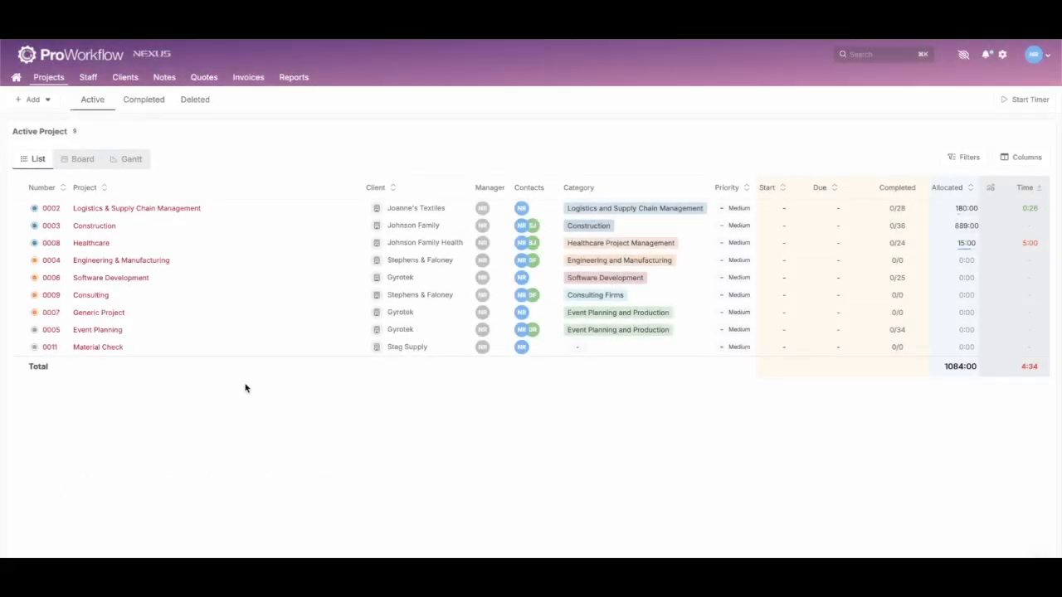
- Check the available work stages for the Logistics & Supply Chain Management project without changing its stage
left_click(36, 210)
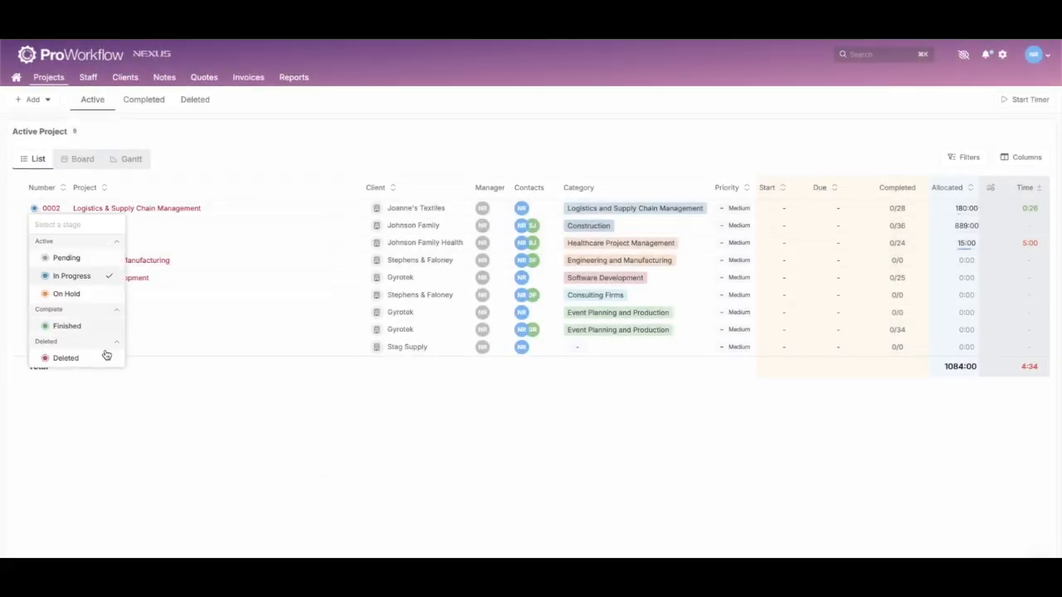
left_click(223, 150)
- Show the active projects as a board, moving 0008 - Healthcare to Pending and 0005 - Event Planning to In Progress
left_click(74, 161)
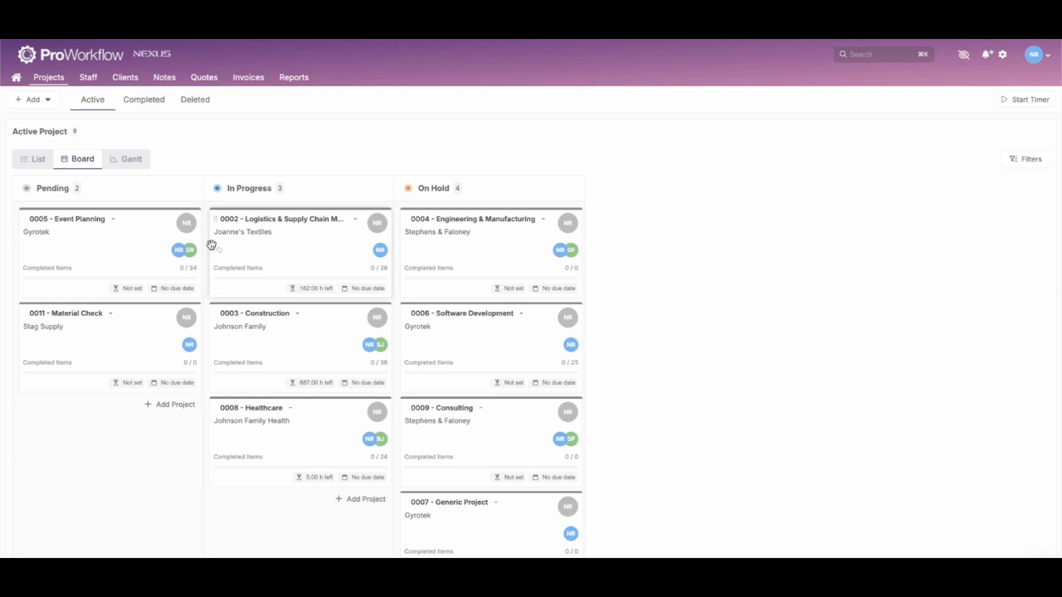
left_click_drag(258, 438, 80, 443)
left_click_drag(115, 261, 268, 456)
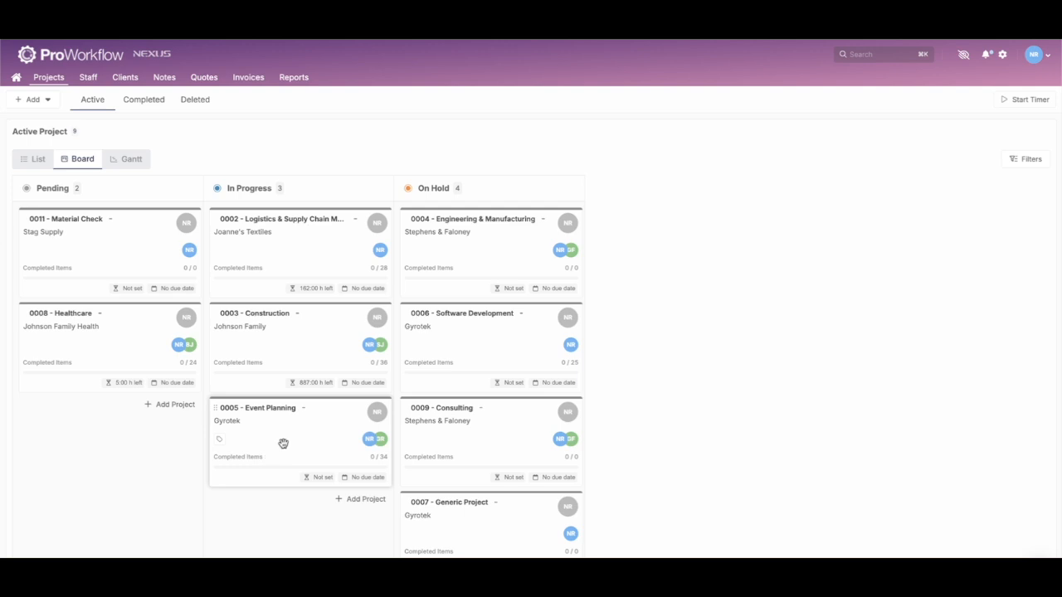
- Open project 0002 - Logistics & Supply Chain Management and show its items as a Gantt chart
left_click(316, 226)
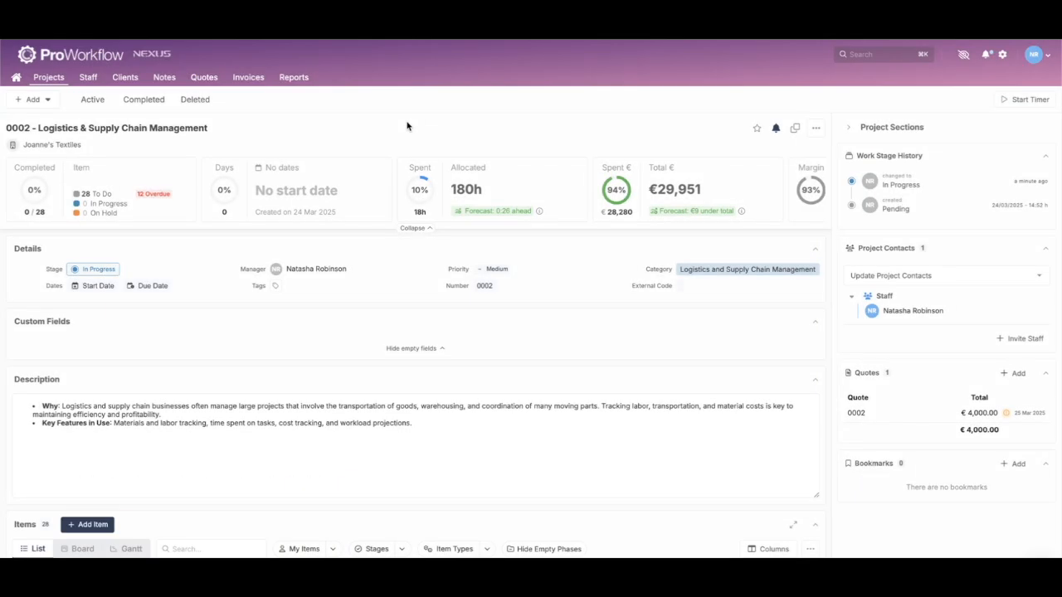
scroll(381, 335, "down", 5)
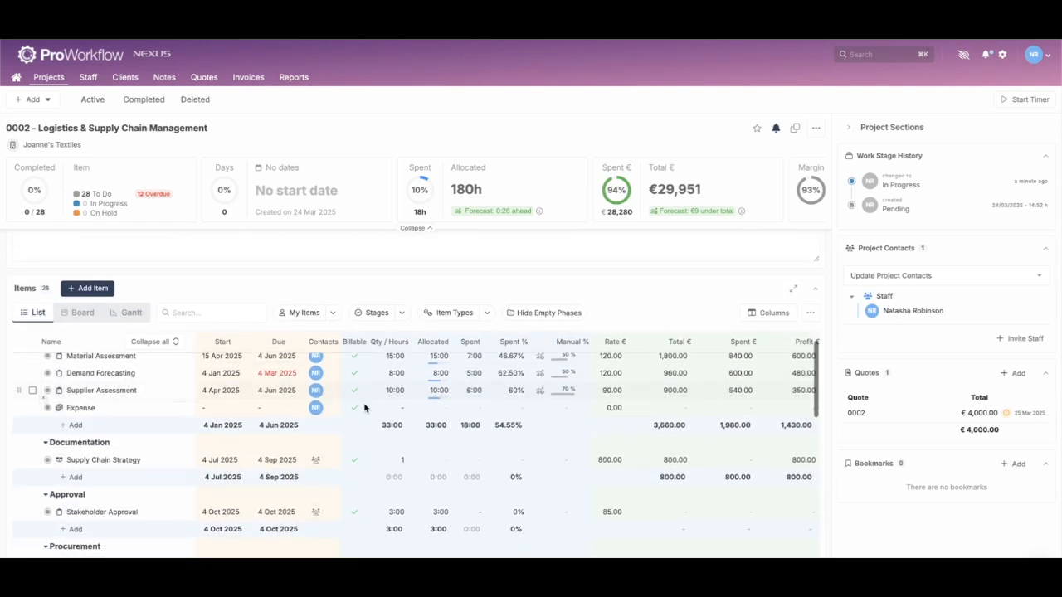
scroll(345, 354, "down", 1)
left_click(143, 253)
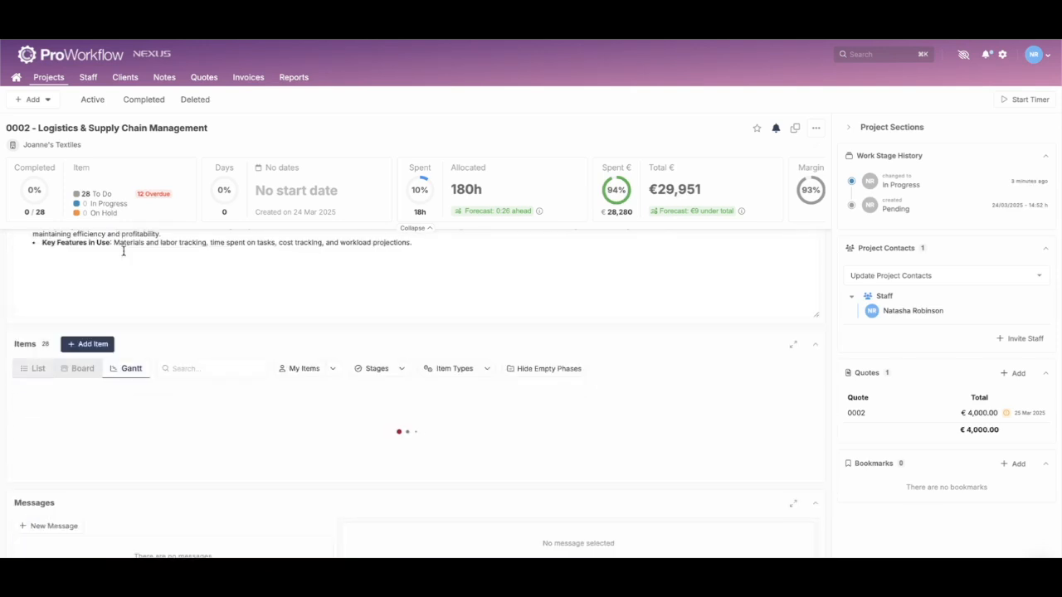
- Examine the task bars across all phases of the project's Gantt chart
scroll(348, 313, "down", 2)
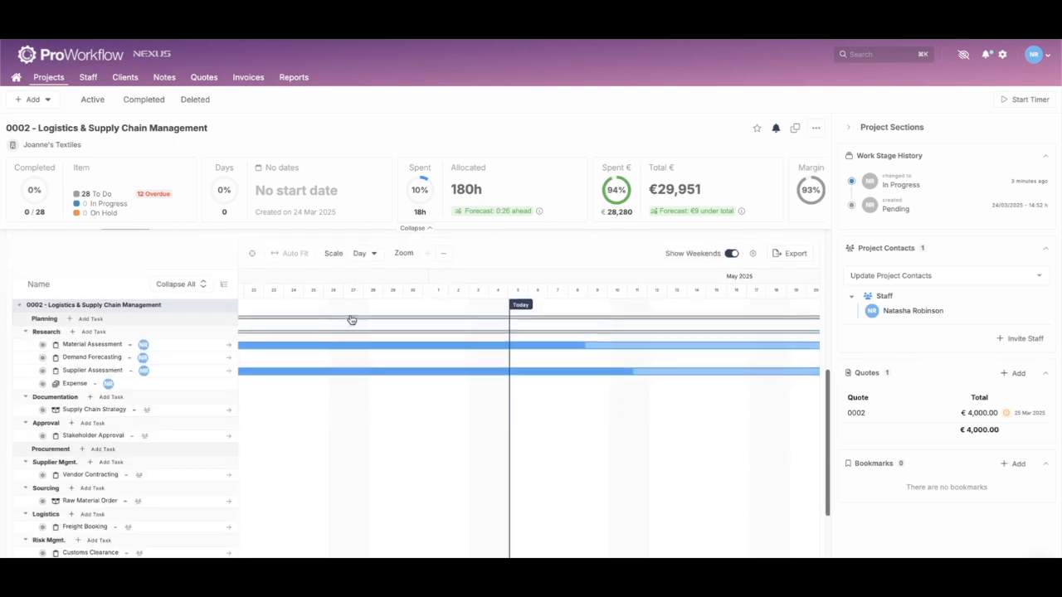
scroll(433, 449, "down", 2)
scroll(433, 448, "down", 2)
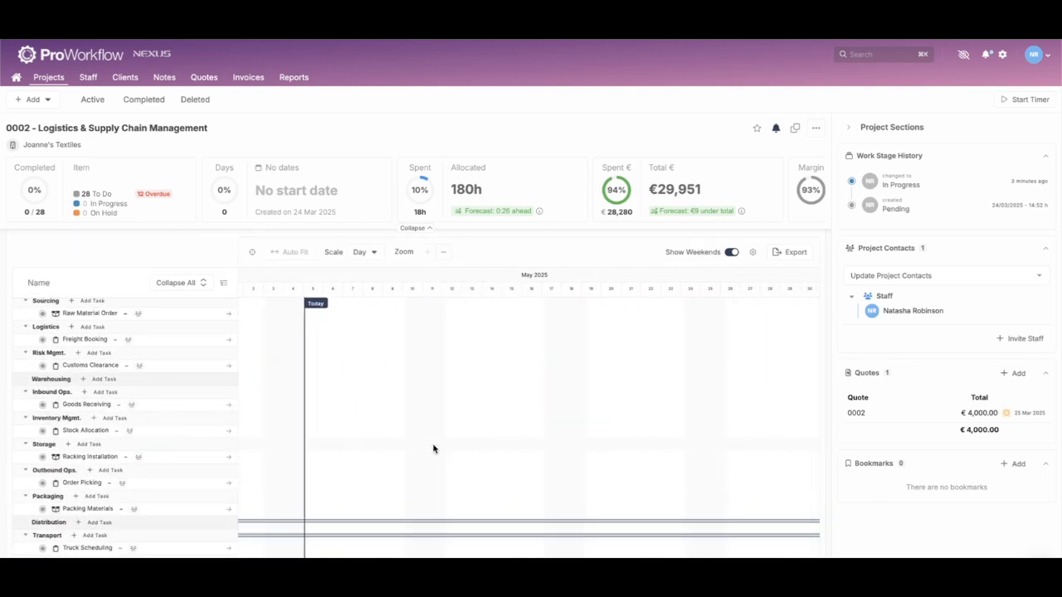
scroll(433, 449, "down", 3)
scroll(433, 449, "left", 4)
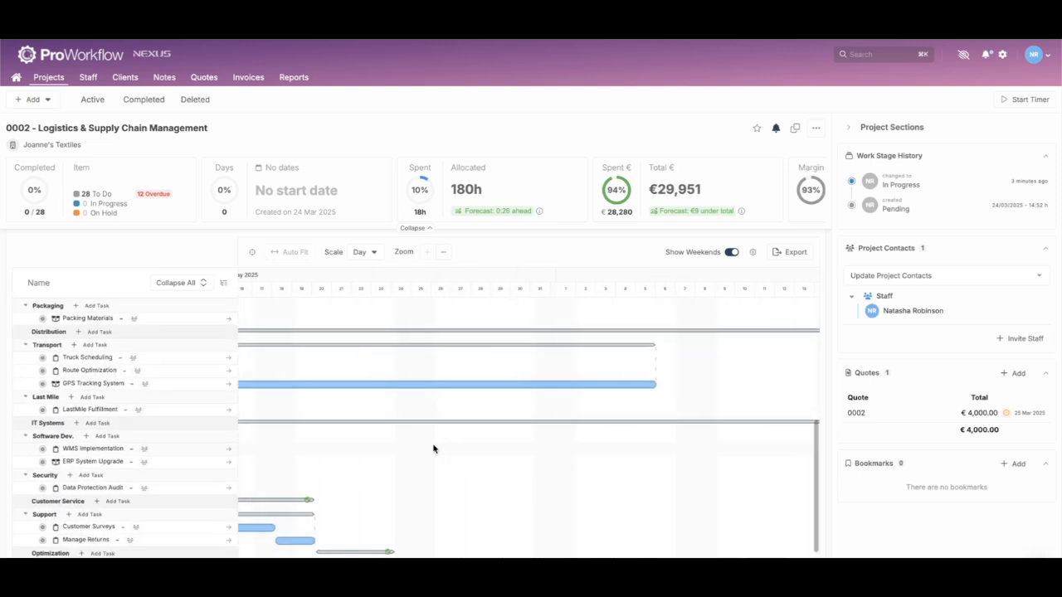
scroll(433, 448, "down", 2)
scroll(433, 449, "up", 5)
scroll(433, 449, "up", 1)
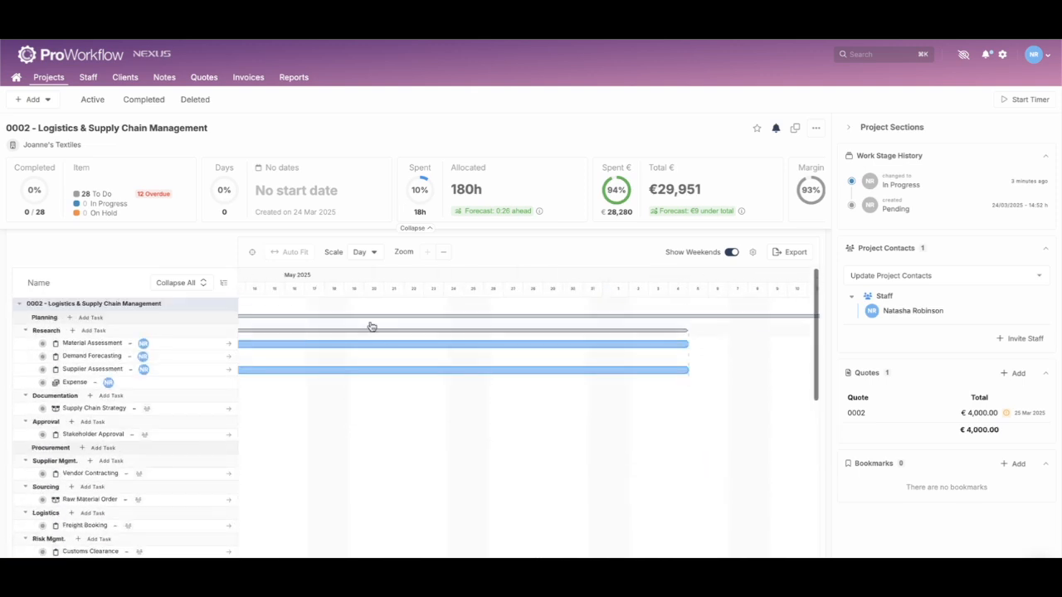
- Set the Gantt chart's scale to Month, zoom the timeline out and zoom back in
left_click(374, 253)
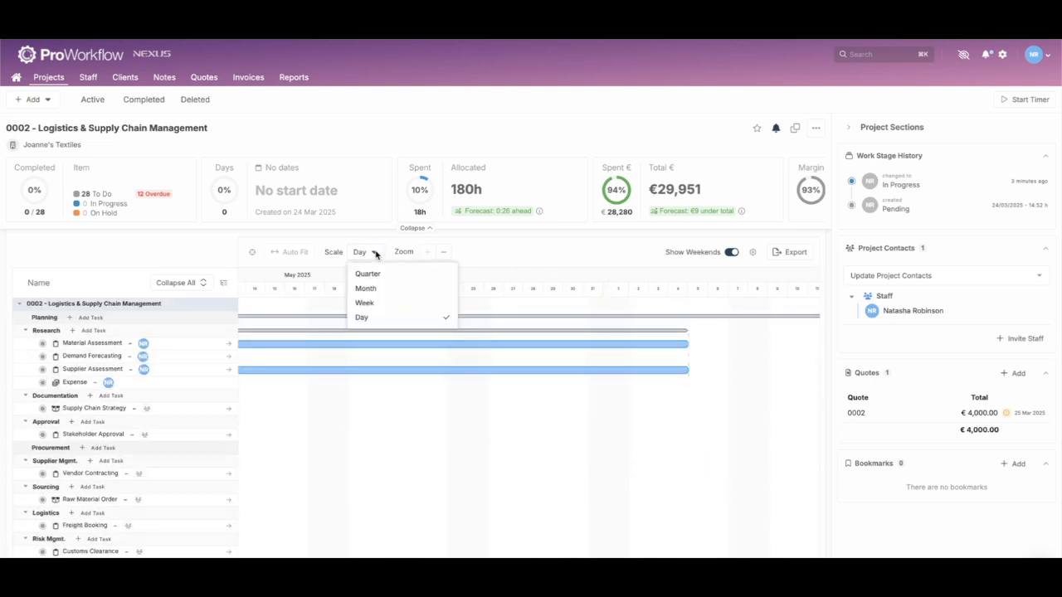
left_click(384, 296)
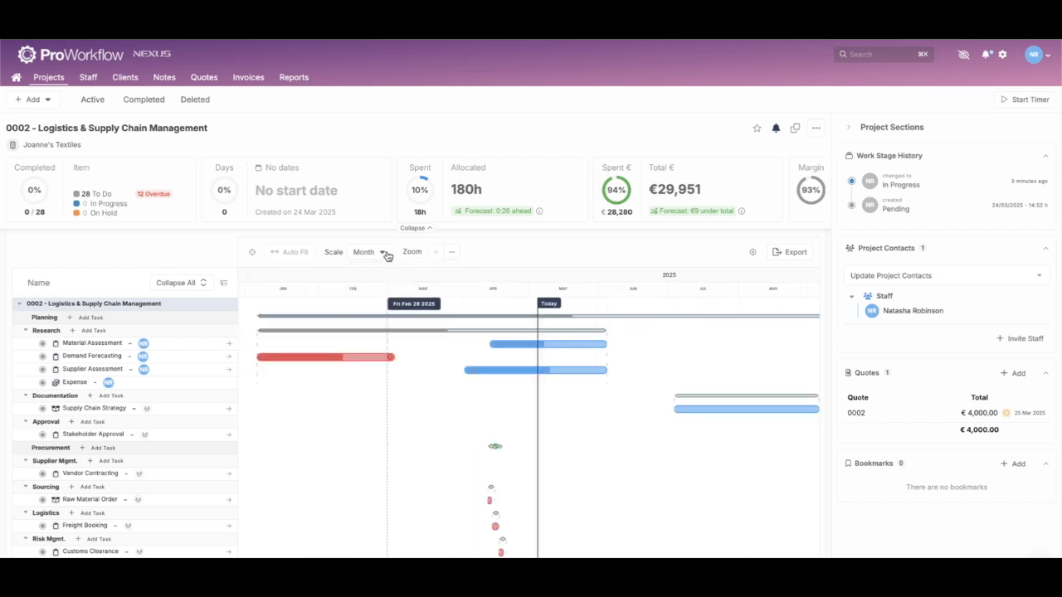
left_click(452, 253)
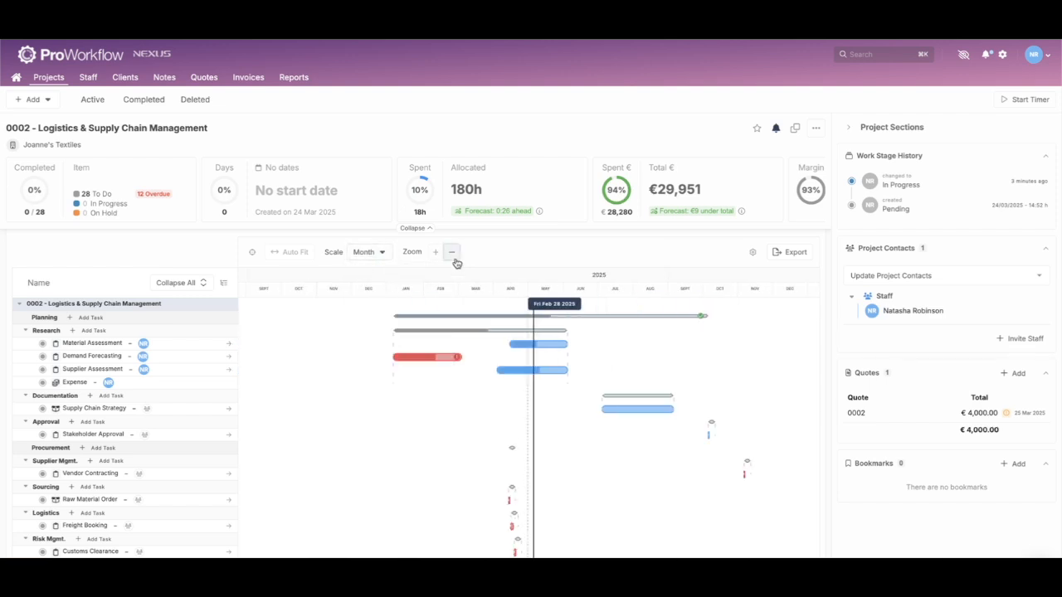
left_click(435, 253)
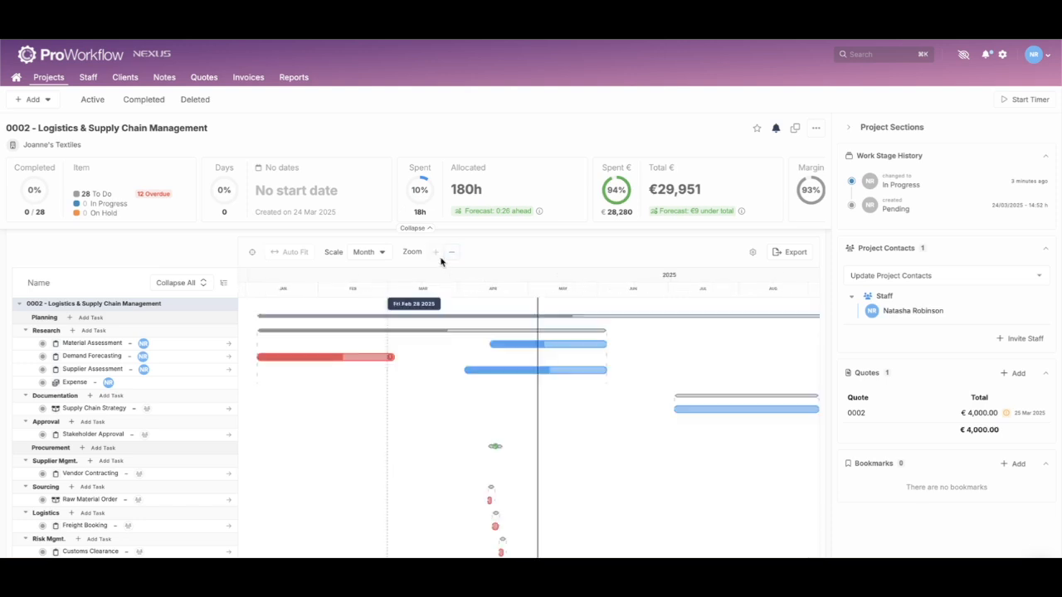
- Set the Gantt chart's scale to Week and review the phases and task bars along the timeline
left_click(373, 252)
left_click(381, 303)
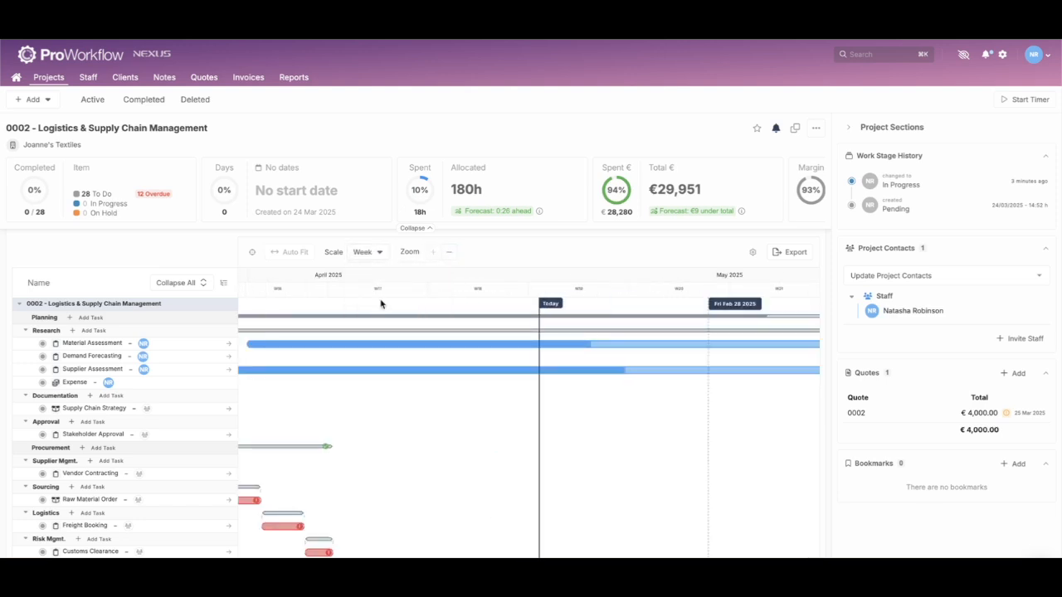
scroll(436, 396, "down", 3)
scroll(436, 396, "right", 4)
scroll(436, 396, "up", 3)
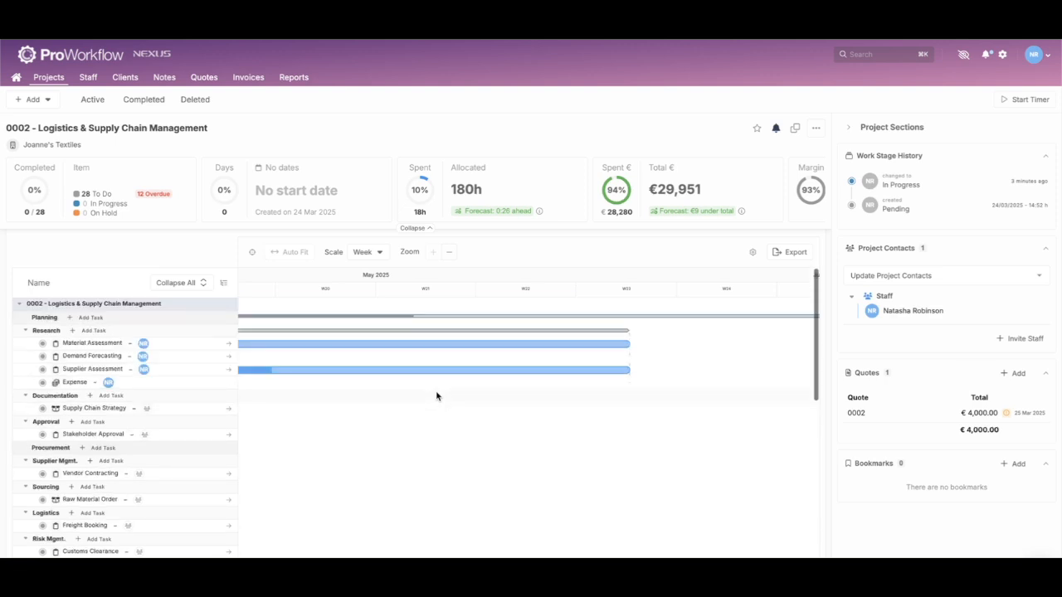
scroll(117, 390, "down", 3)
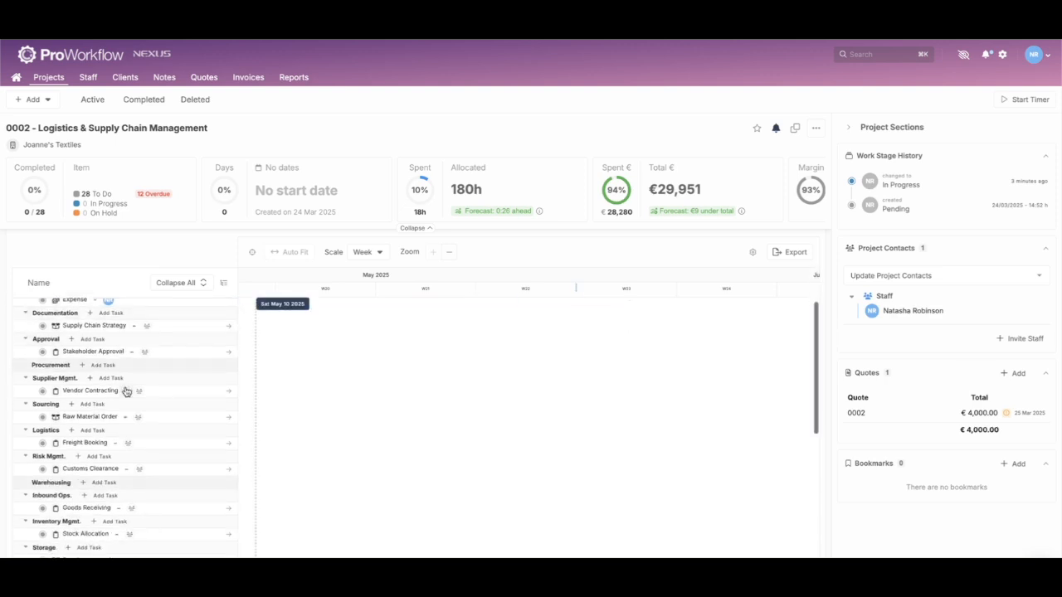
scroll(41, 365, "up", 3)
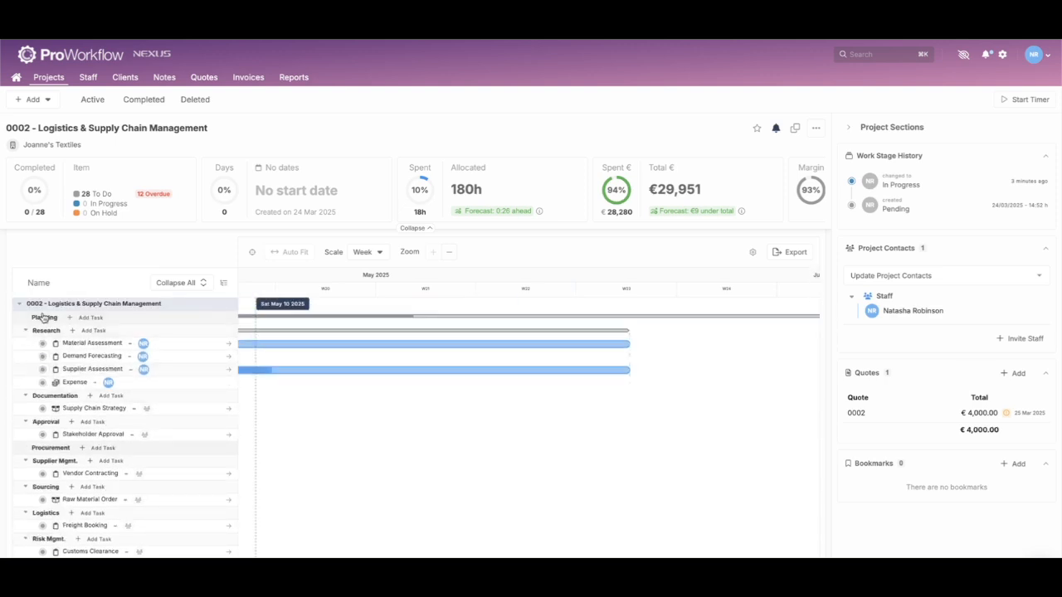
- Collapse and re-expand all phases in the Gantt chart, and open the chart's export
left_click(179, 283)
left_click(183, 284)
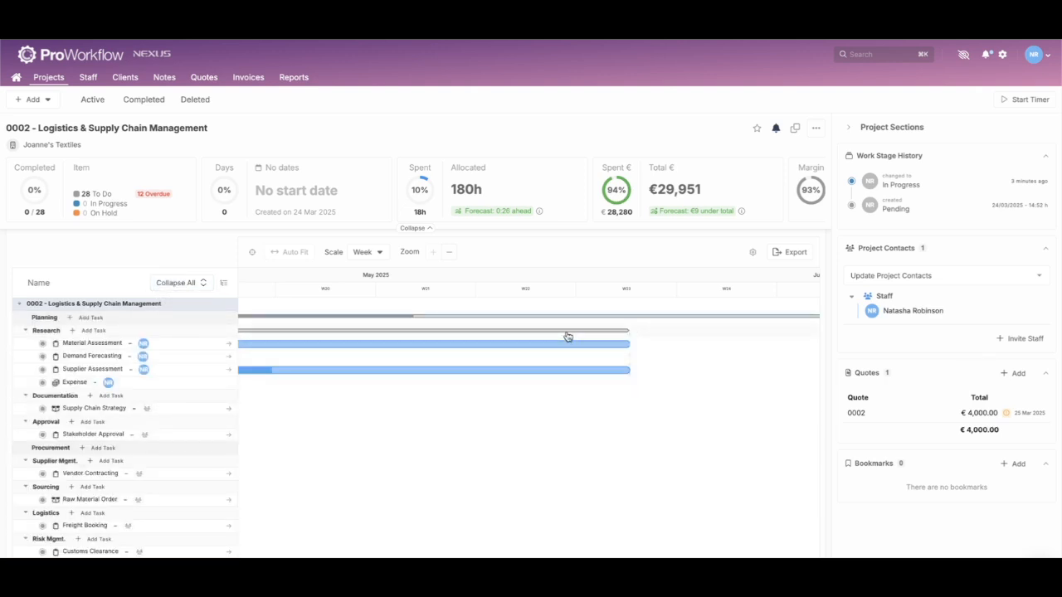
left_click(799, 250)
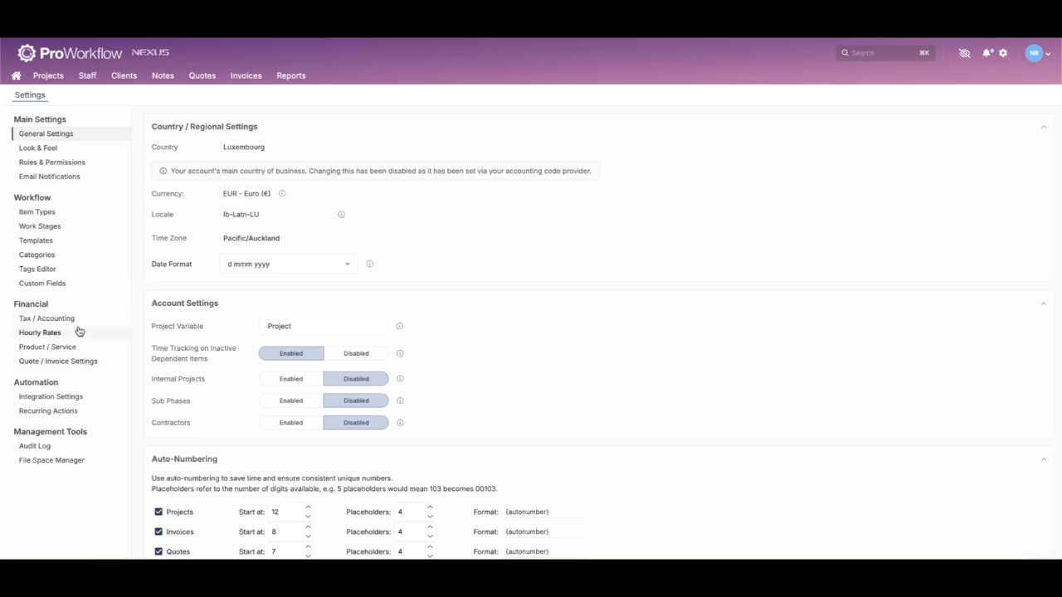
- Enable the Material, Campaign and Content item types in the workflow settings
left_click(64, 212)
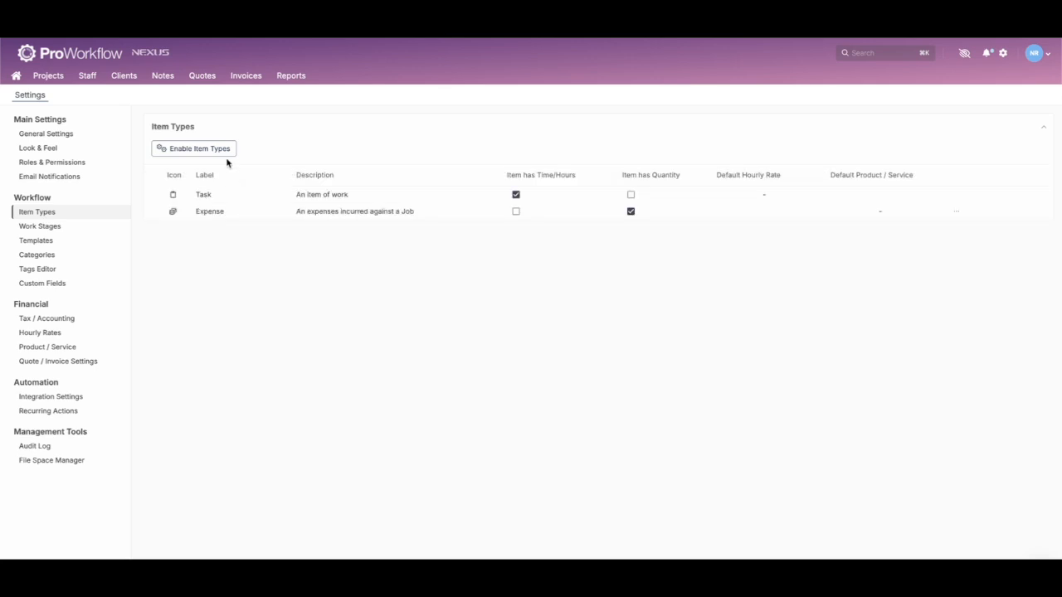
left_click(217, 149)
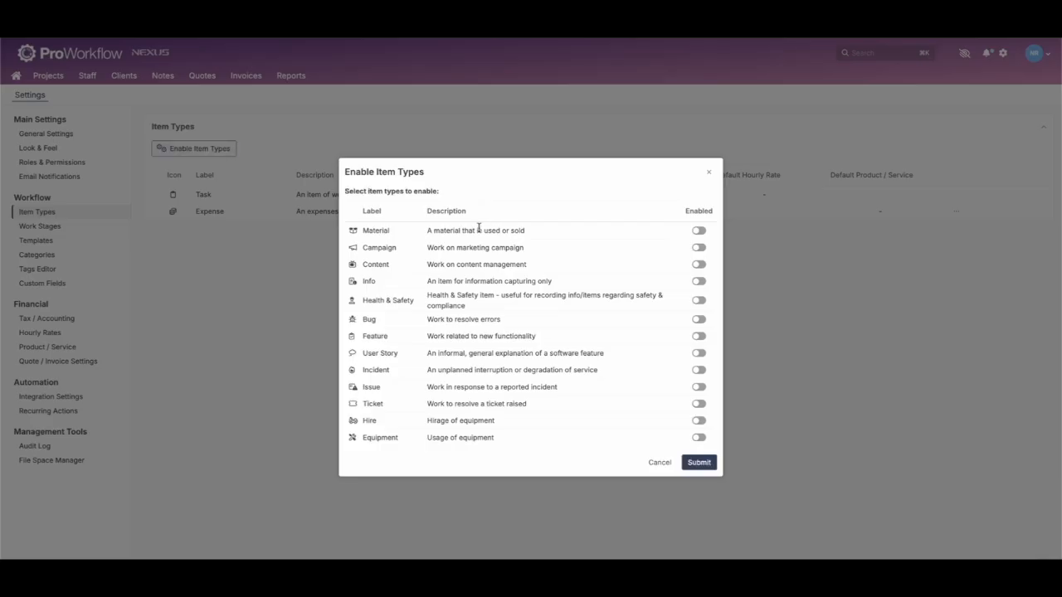
left_click(698, 233)
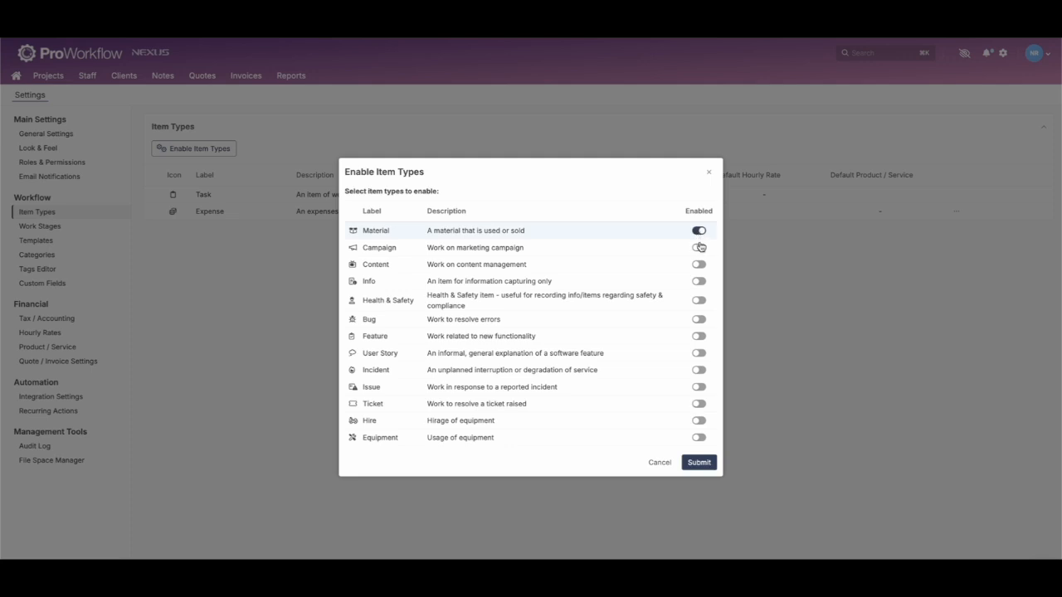
left_click(699, 249)
left_click(700, 264)
left_click(699, 463)
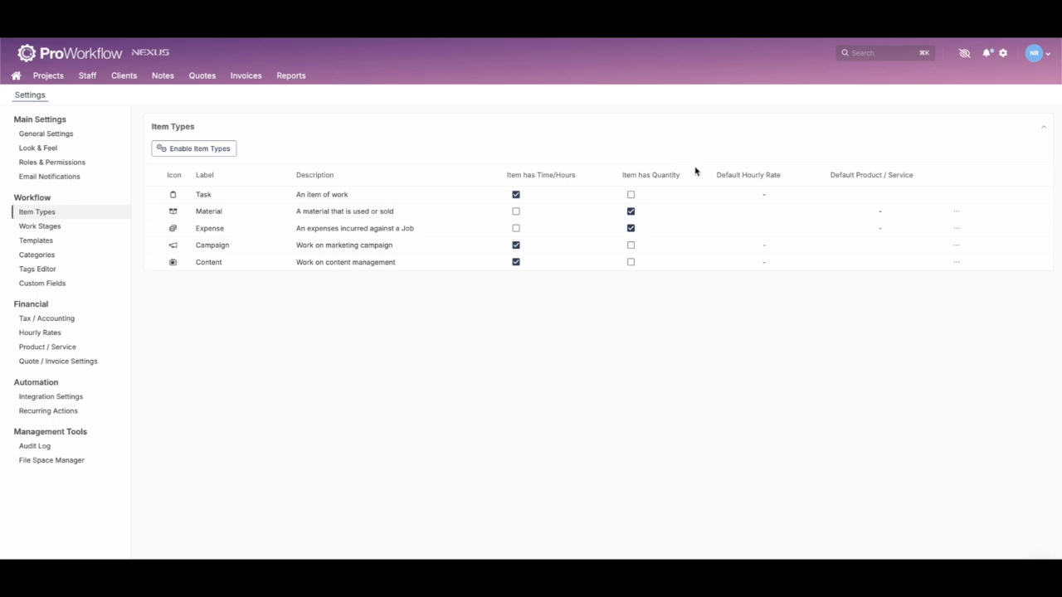
- Return to project 0002 - Logistics & Supply Chain Management and show its items as a list
left_click(47, 77)
left_click(171, 210)
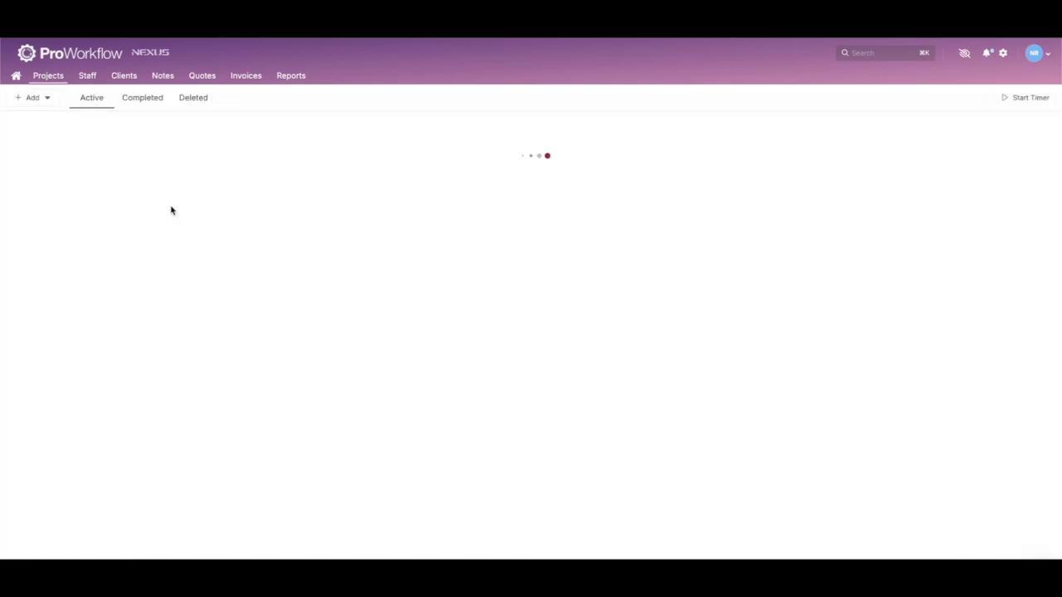
scroll(290, 303, "down", 3)
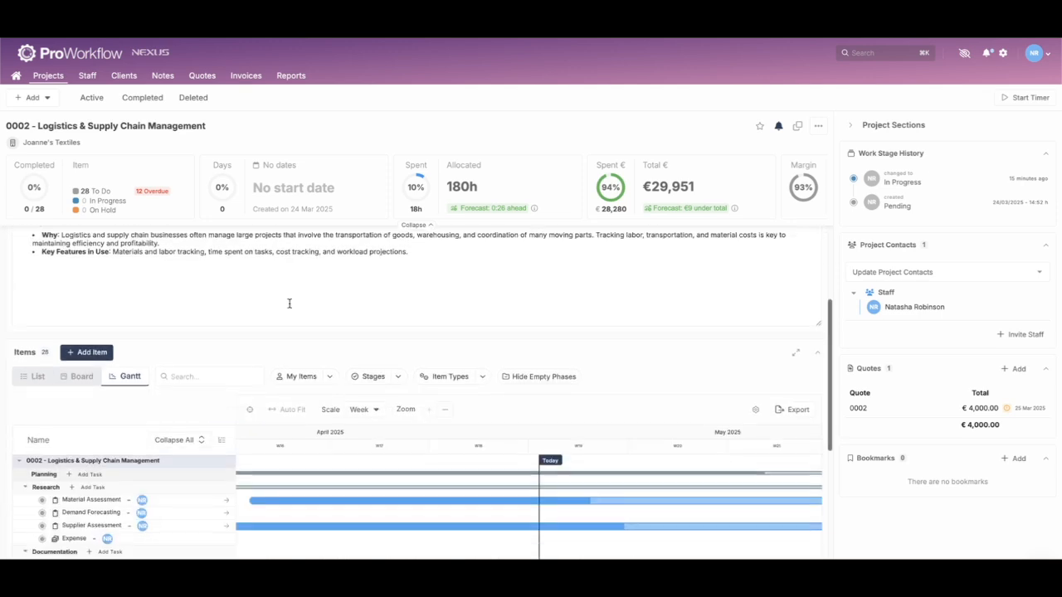
scroll(289, 303, "down", 2)
left_click(58, 273)
- Add a Campaign item named "Campaign" to the Research phase
scroll(60, 274, "down", 2)
left_click(70, 385)
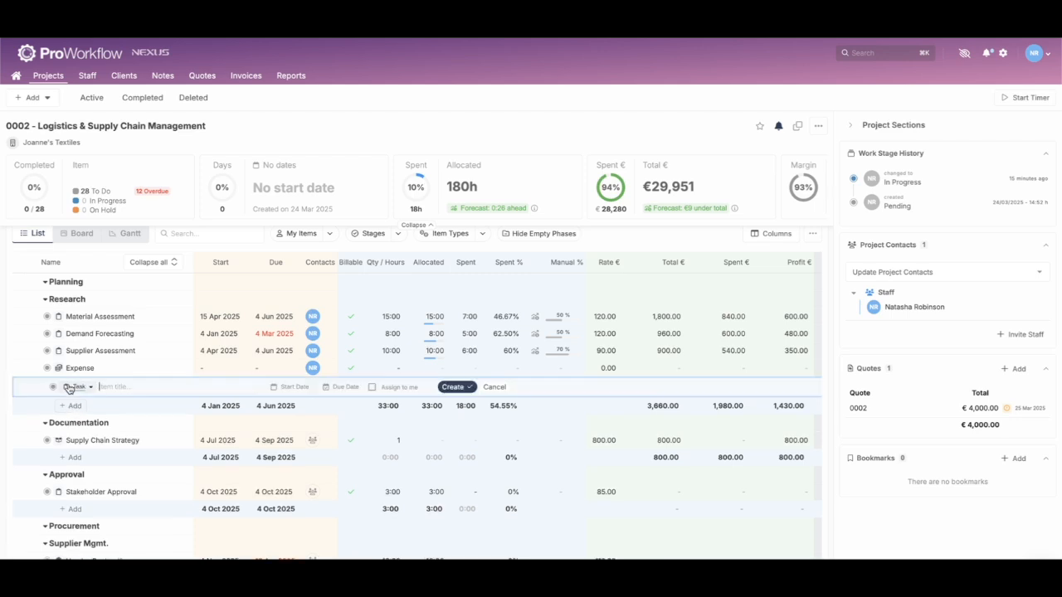
left_click(80, 386)
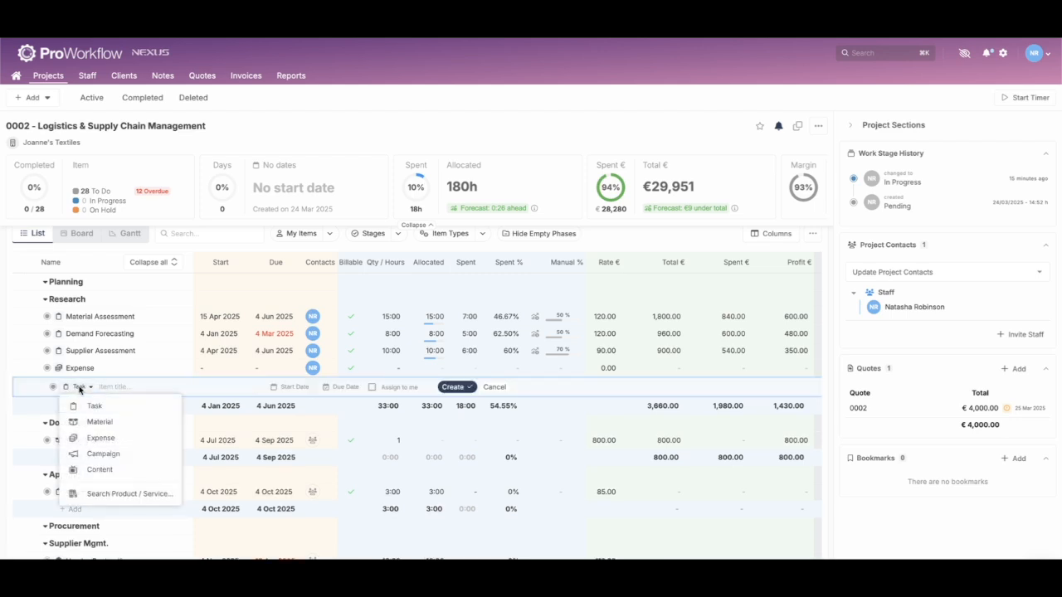
left_click(115, 462)
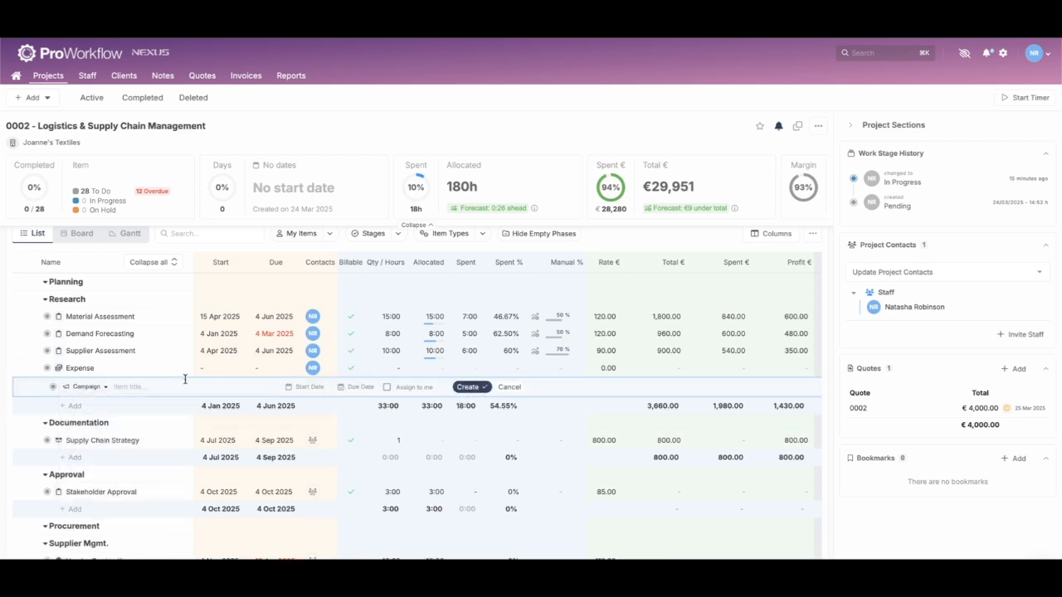
type("Campaign")
left_click(458, 387)
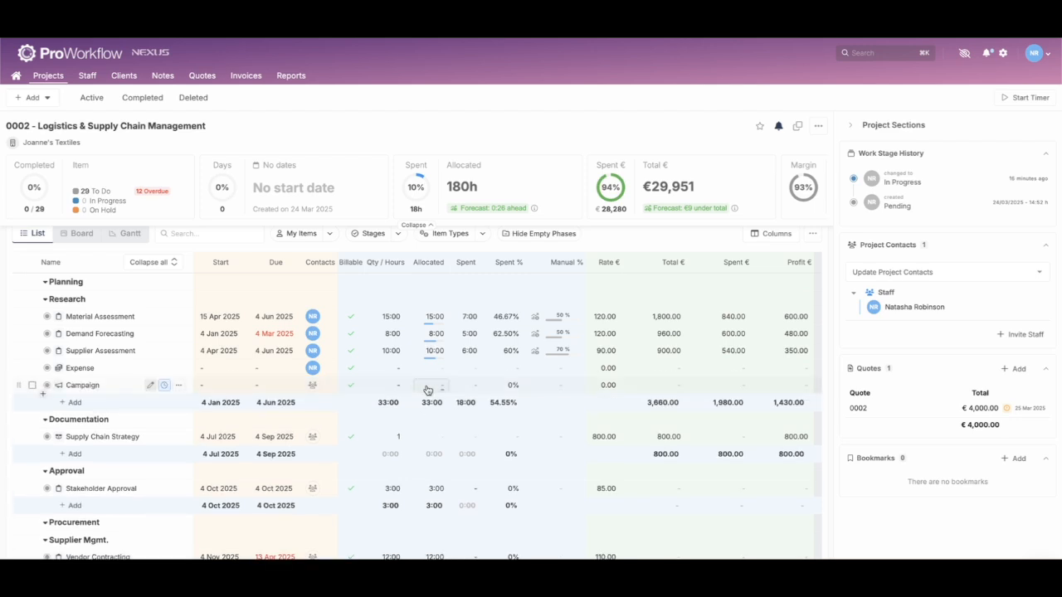
- Allocate 20h to the Campaign item in the Research phase
left_click(429, 388)
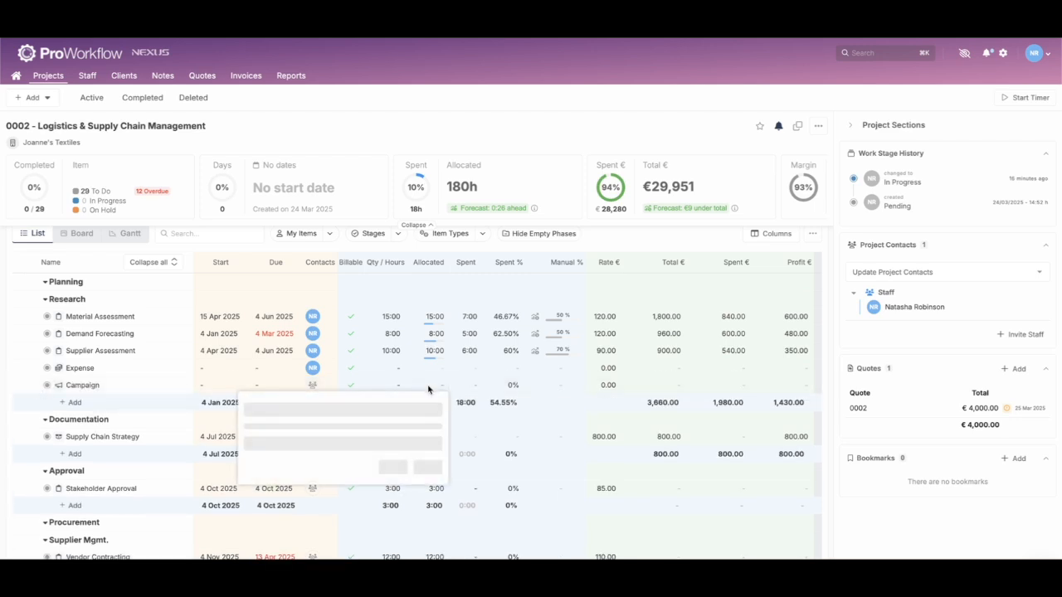
type("20")
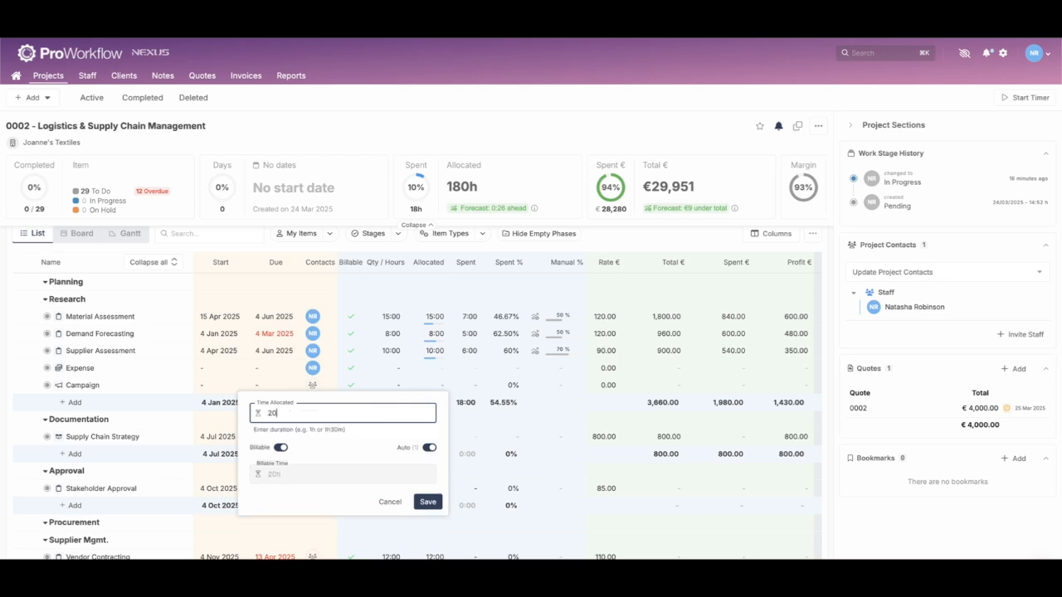
type("h")
key("Return")
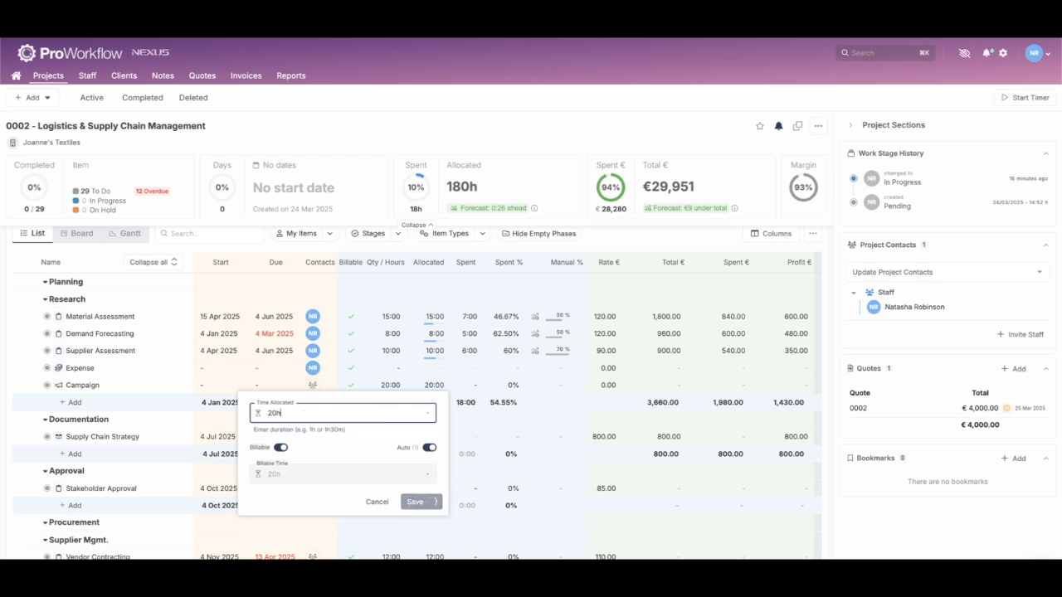
- Add a time entry with a duration of 15h to the Campaign item
left_click(472, 388)
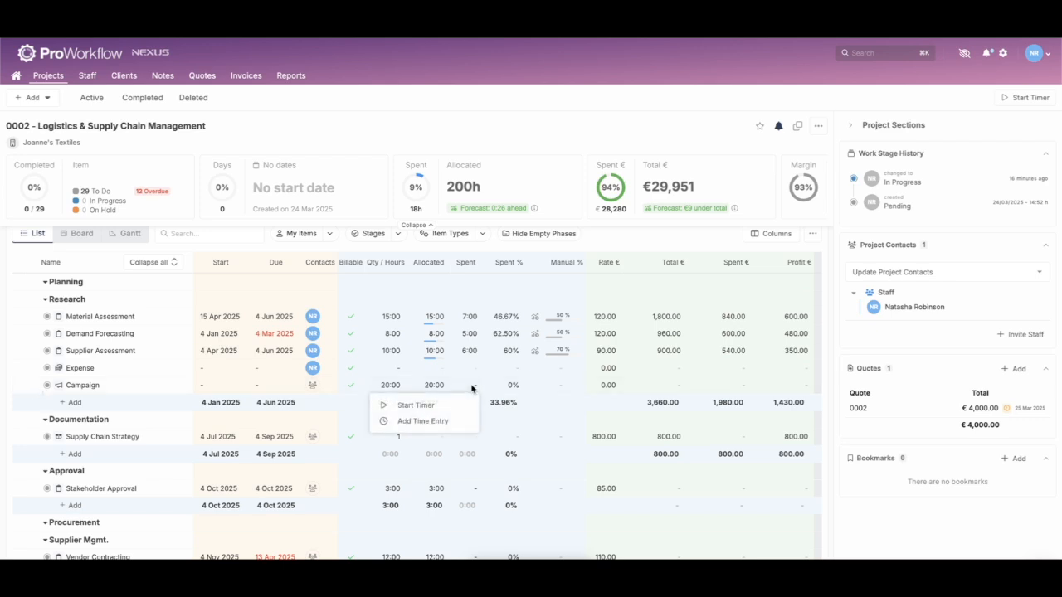
left_click(441, 422)
left_click(332, 521)
type("15h")
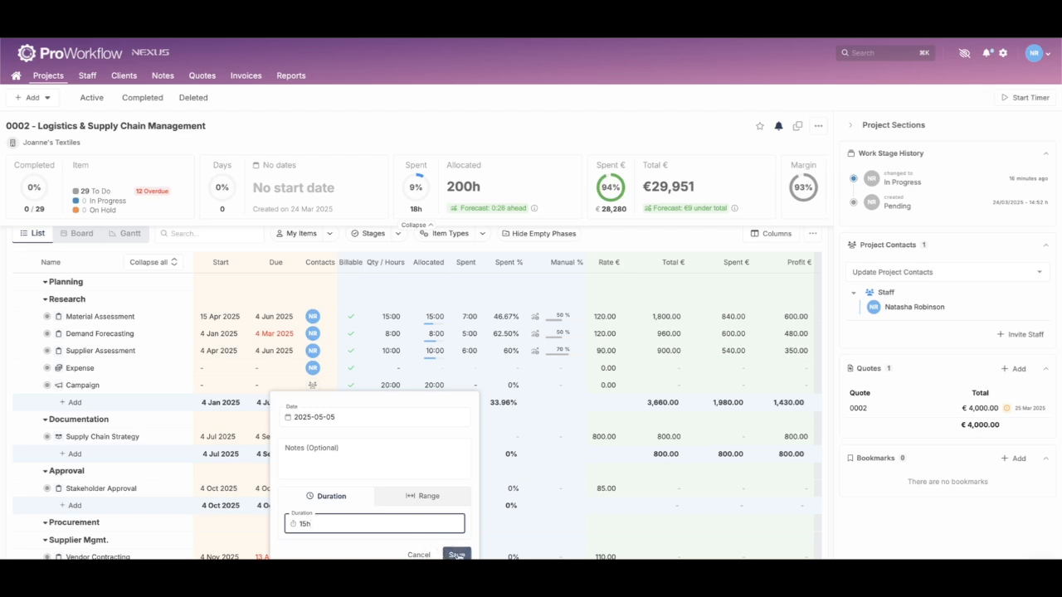
left_click(457, 554)
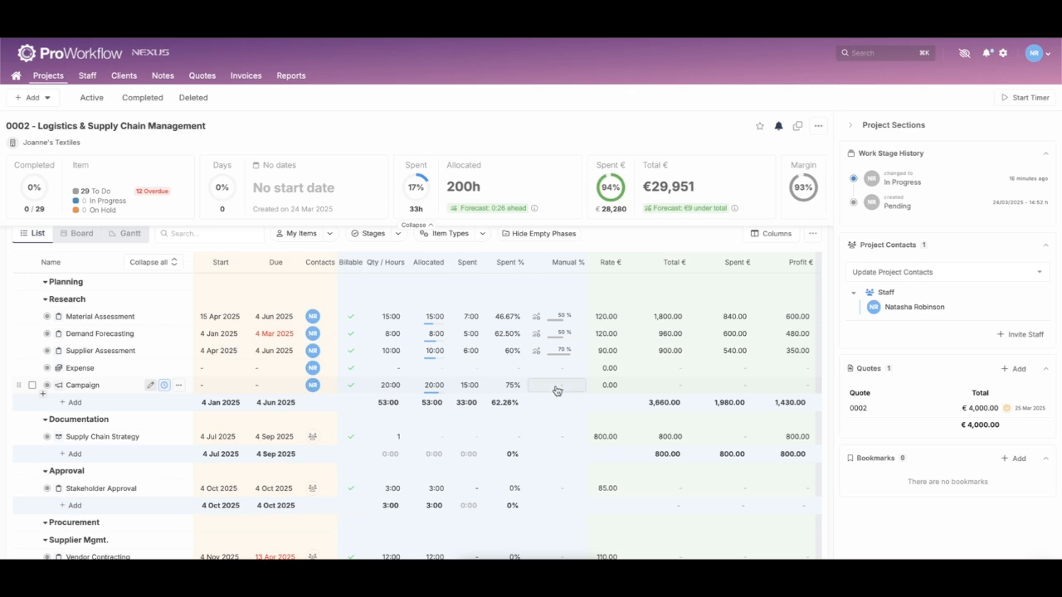
- Set the Campaign item's hourly rates to €120.00 in and €180.00 out
left_click(615, 386)
left_click(456, 446)
type("120")
left_click(547, 445)
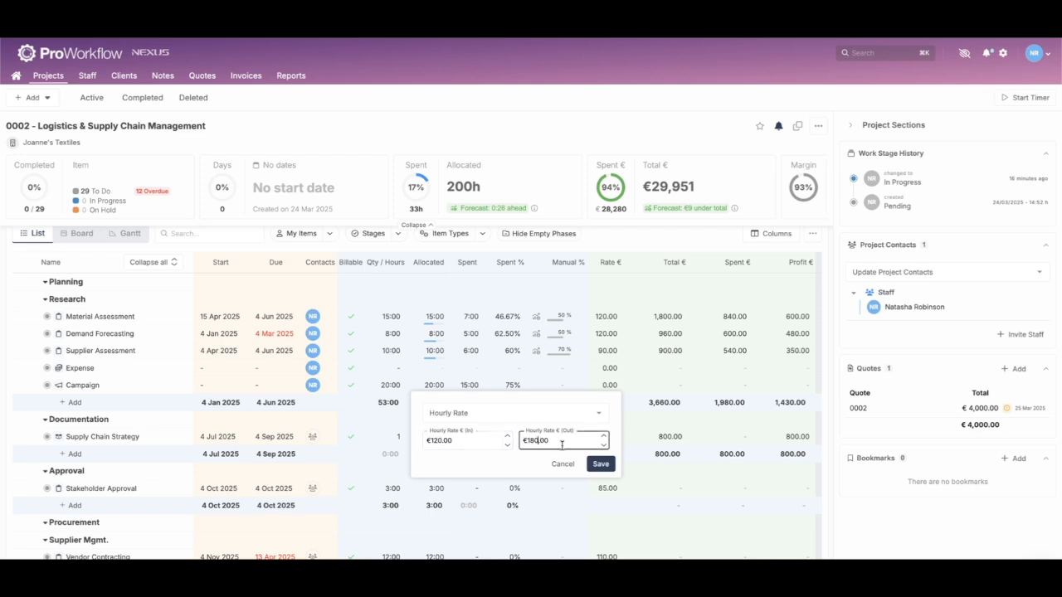
left_click(594, 462)
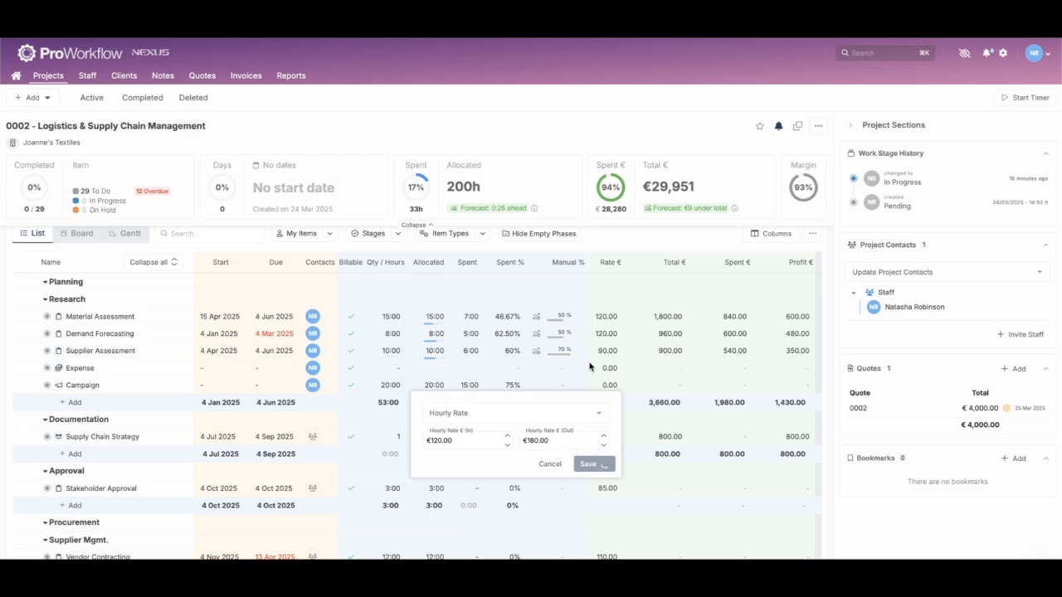
- Set the Campaign item's manual completion percentage to 70
scroll(684, 402, "right", 3)
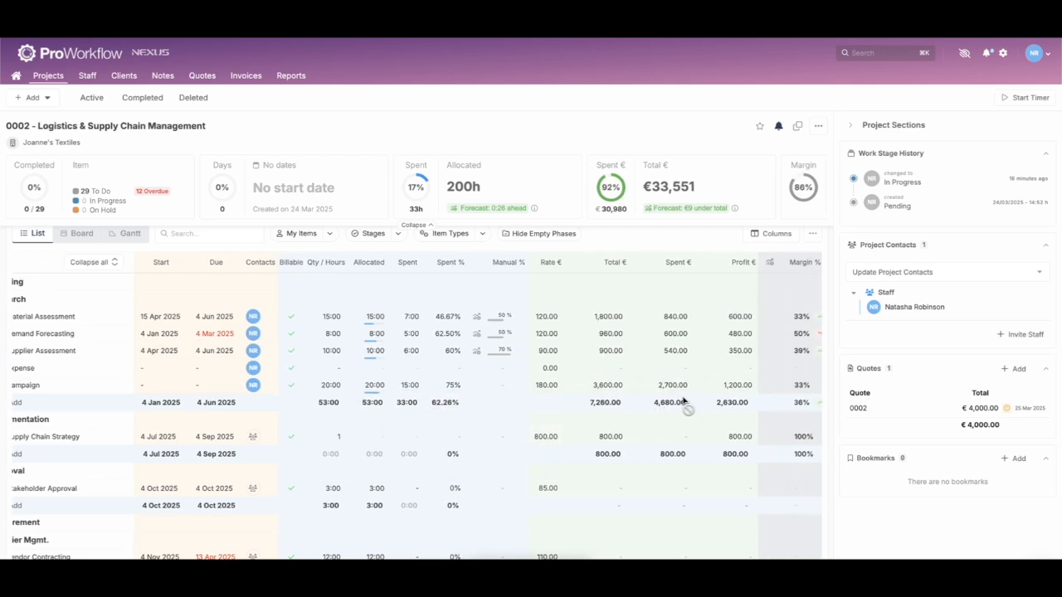
scroll(684, 402, "right", 2)
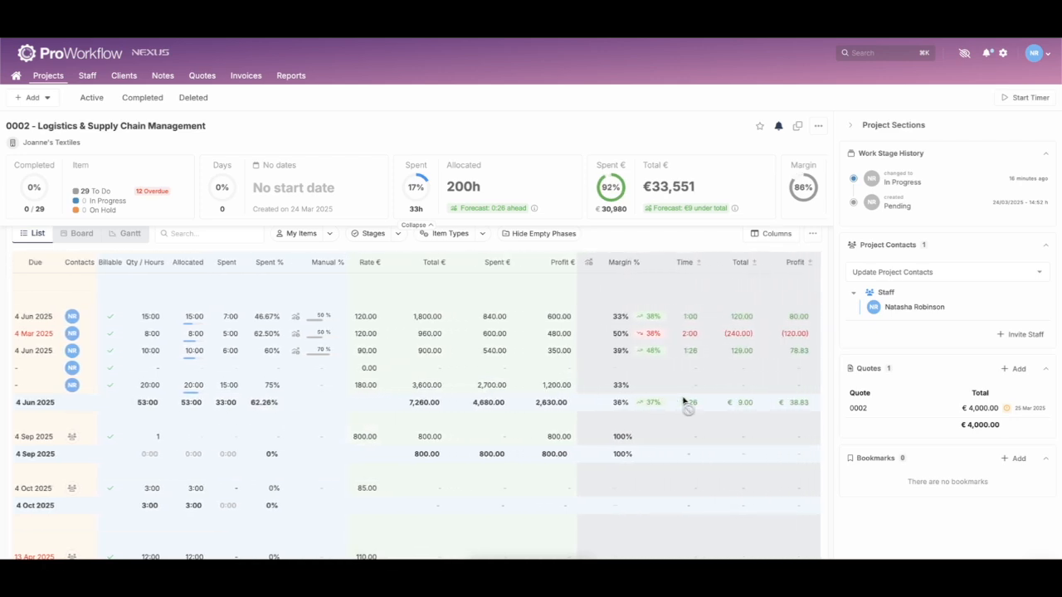
scroll(426, 380, "left", 2)
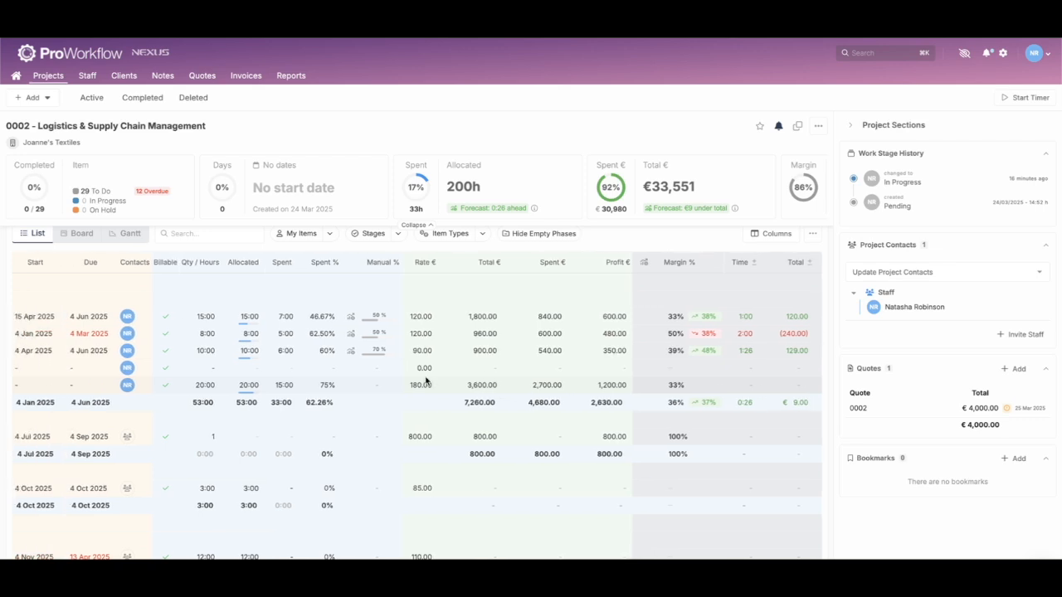
left_click(373, 389)
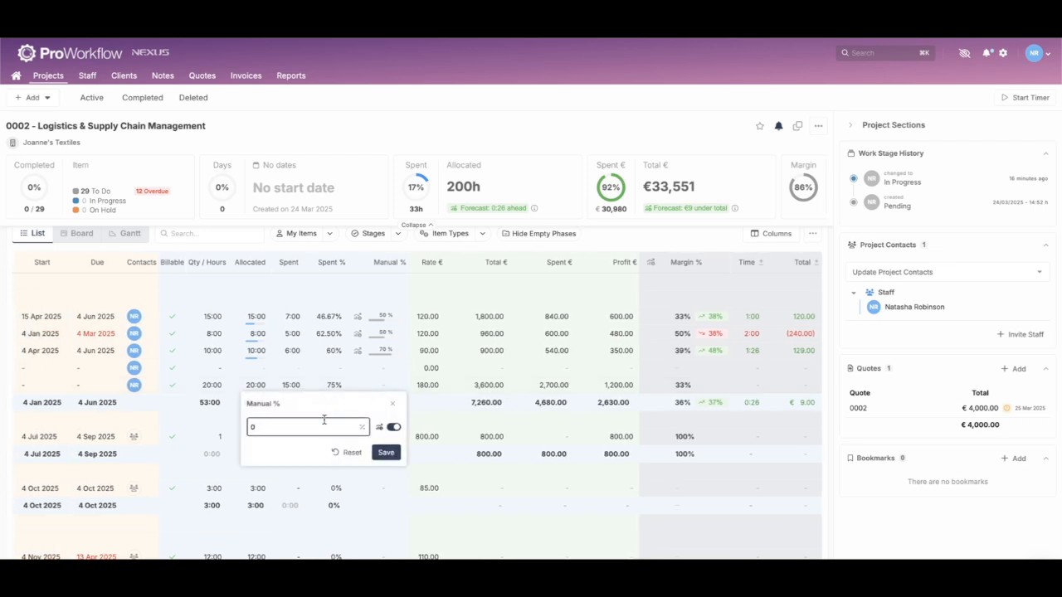
type("60")
key("BackSpace")
type("5")
key("BackSpace")
key("BackSpace")
type("70")
key("BackSpace")
key("BackSpace")
type("4")
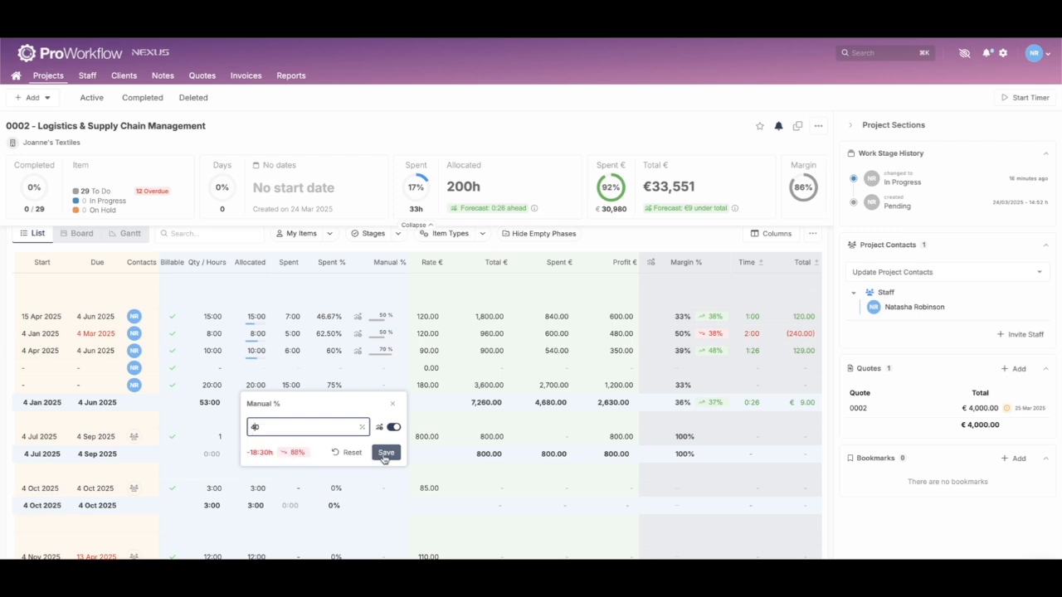
type("70")
left_click(394, 456)
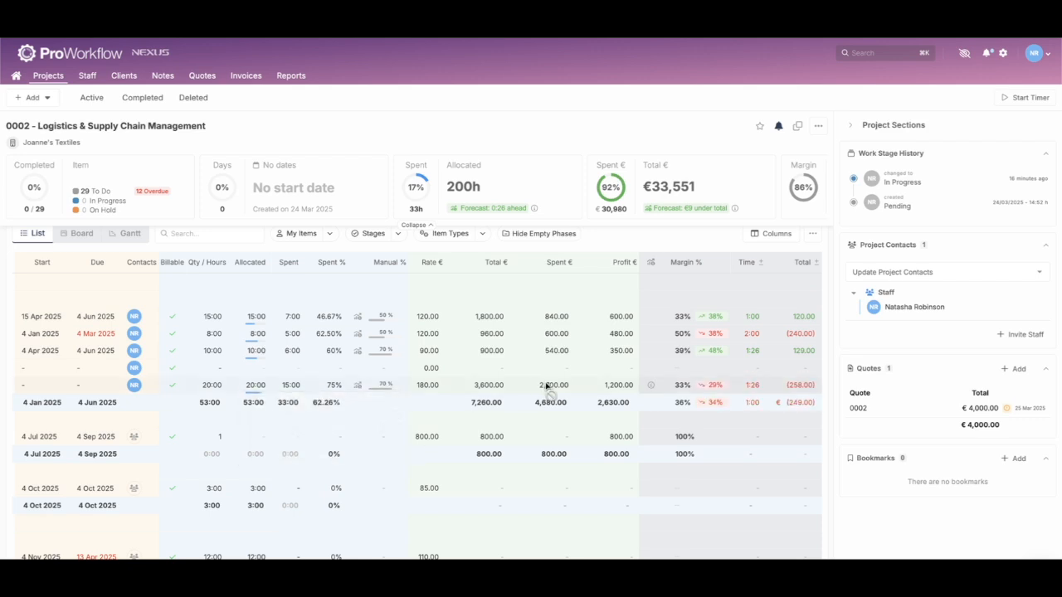
- Check the Campaign item's forecast details and set its manual completion percentage to 80
scroll(546, 386, "right", 2)
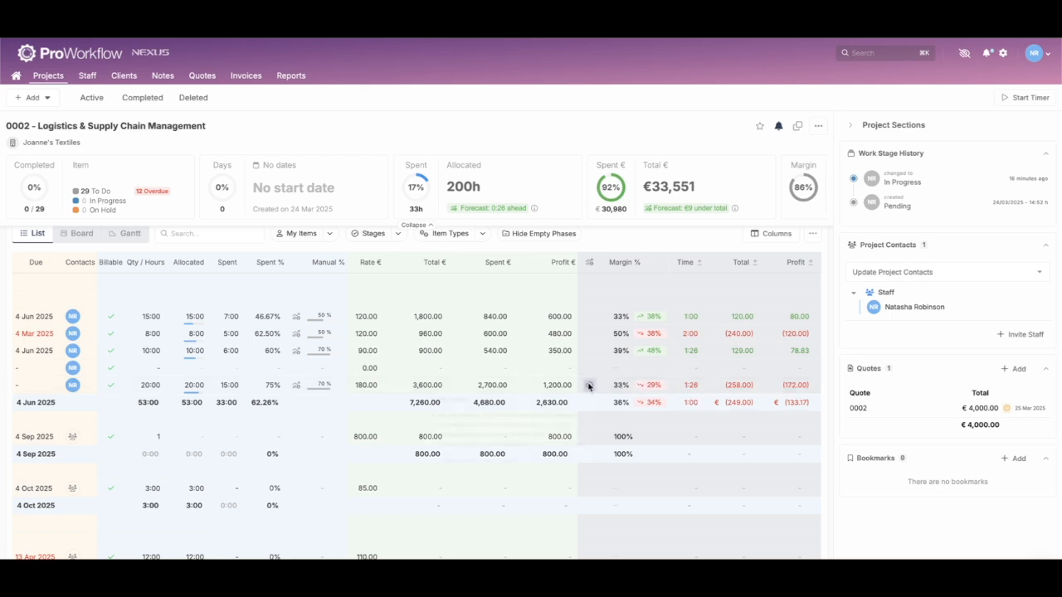
mouse_move(589, 386)
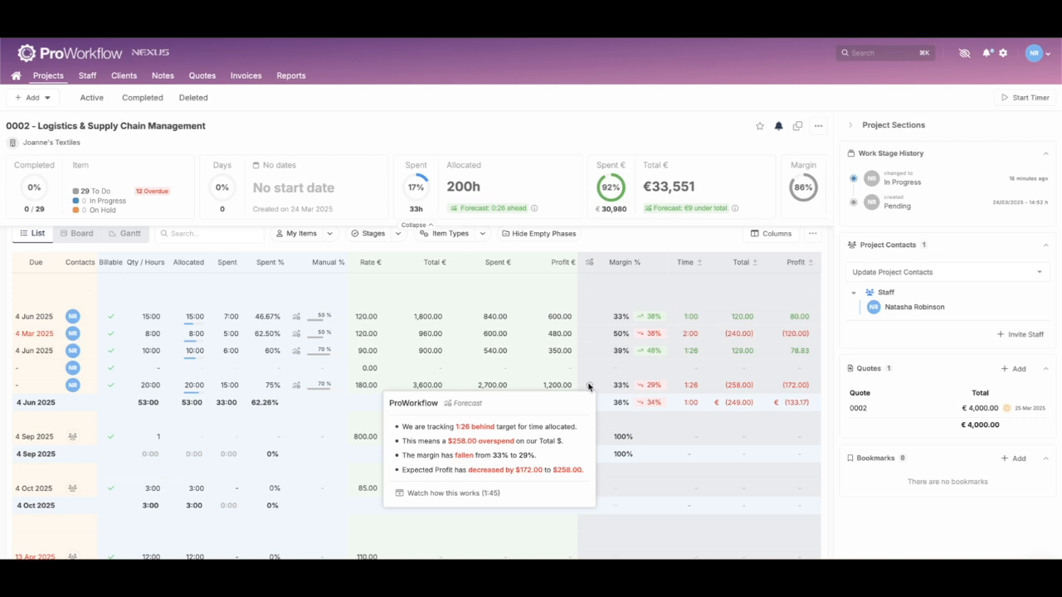
left_click(322, 385)
key("BackSpace")
key("BackSpace")
type("80")
key("BackSpace")
left_click(323, 453)
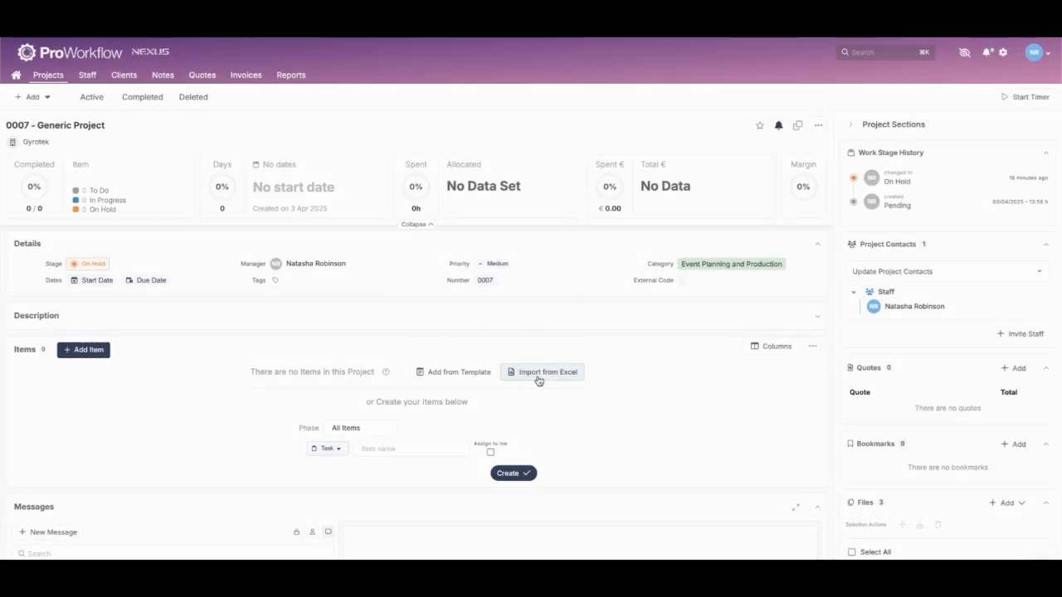
- In project 0007 - Generic Project, review the Excel import template's fields and date format options, and return to the import's first stage
left_click(540, 374)
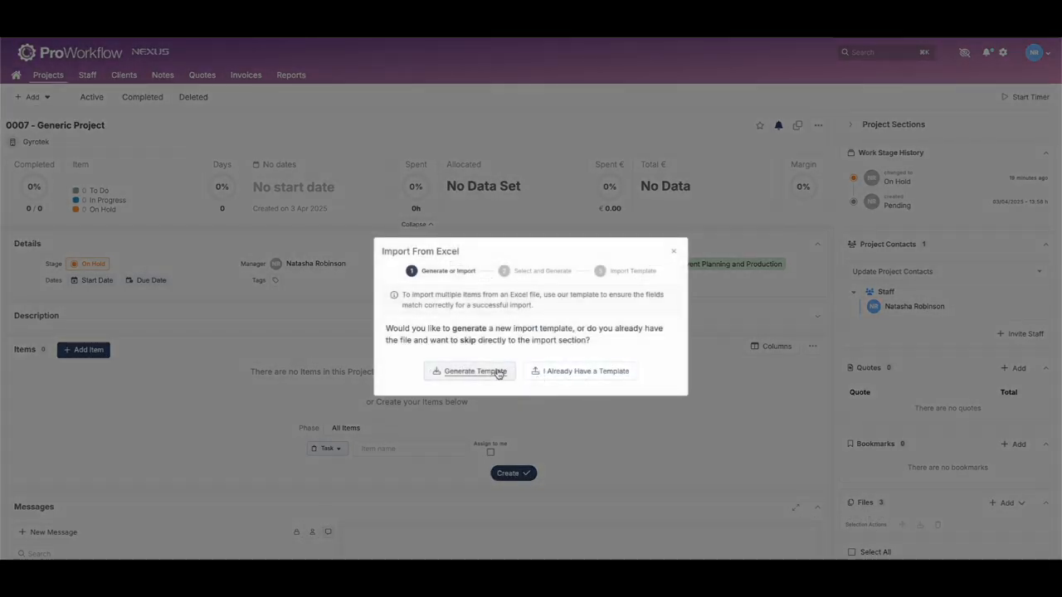
left_click(497, 373)
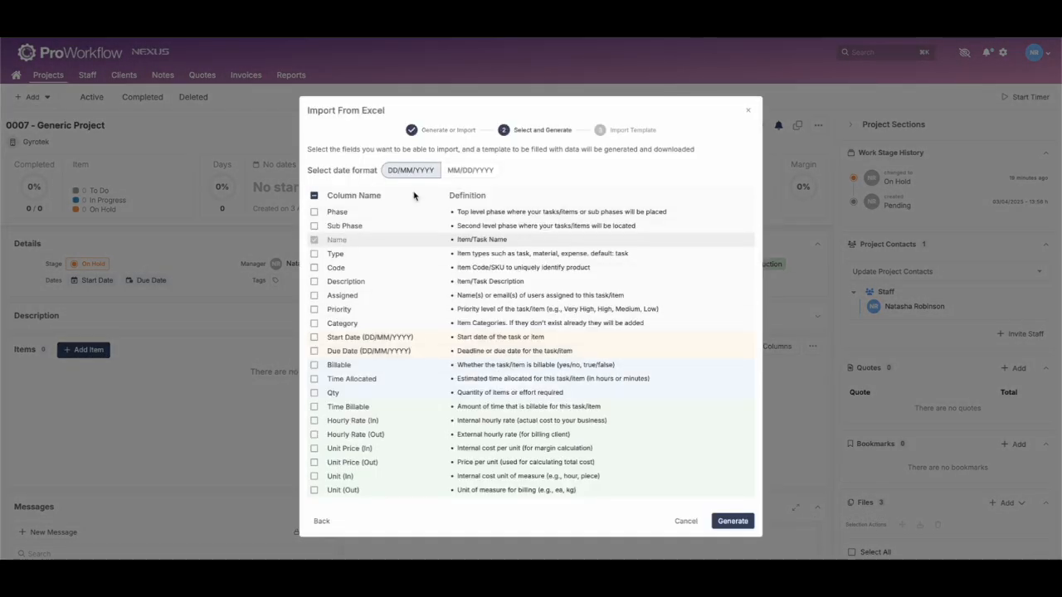
left_click(471, 170)
left_click(415, 170)
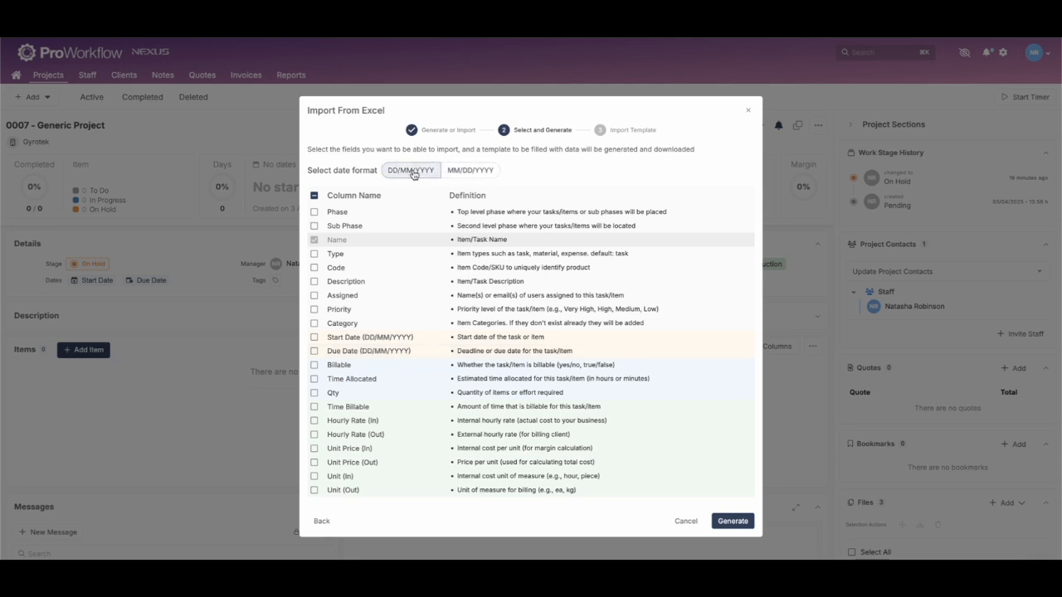
left_click(322, 521)
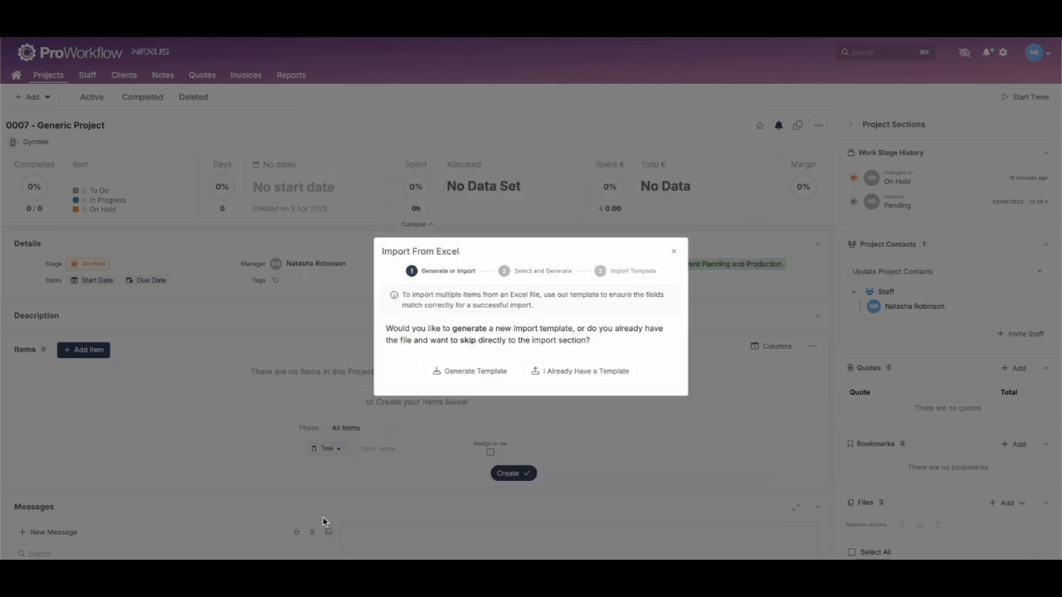
- Import the items from the existing template Events.xlsx in Demo Project Files into the project and review the item list
left_click(547, 375)
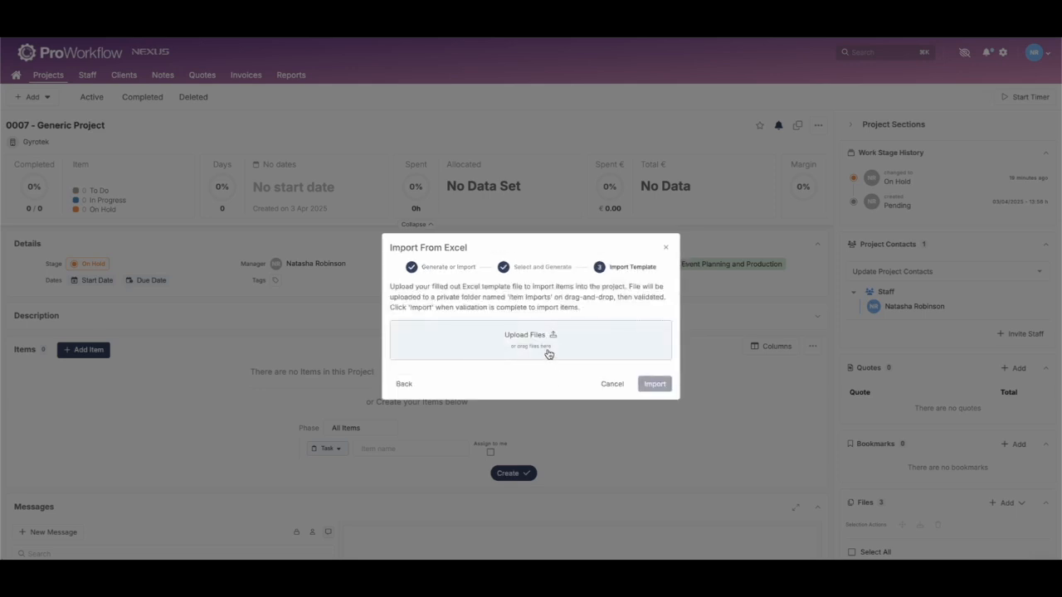
left_click(548, 354)
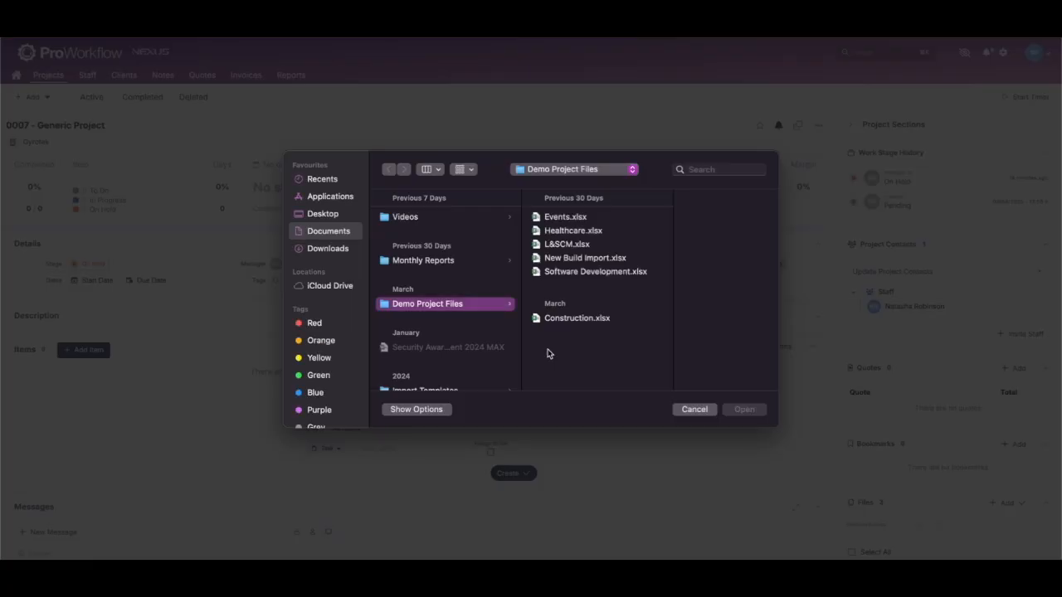
left_click(603, 218)
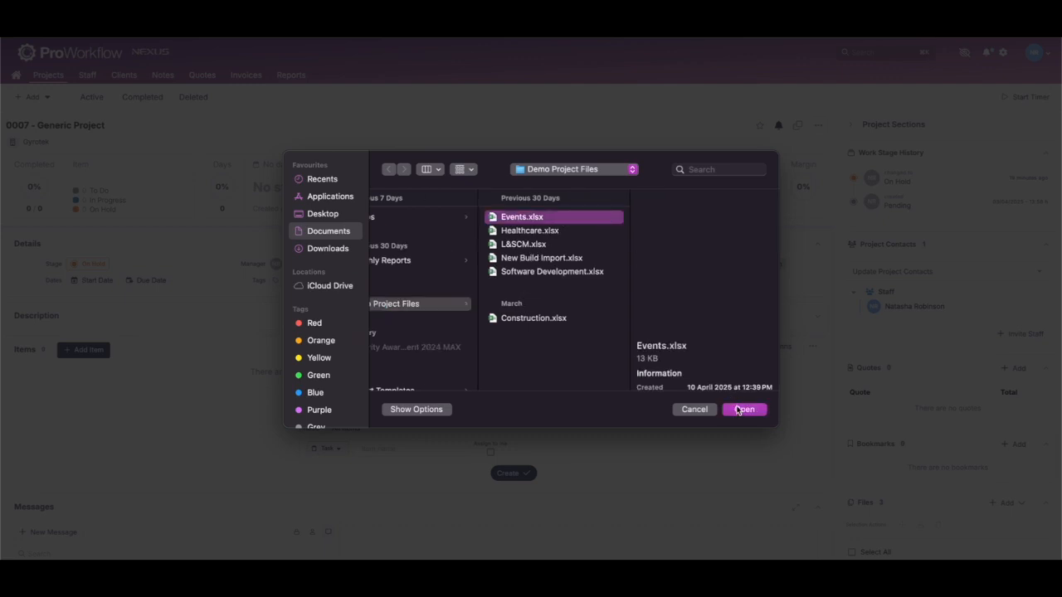
left_click(738, 410)
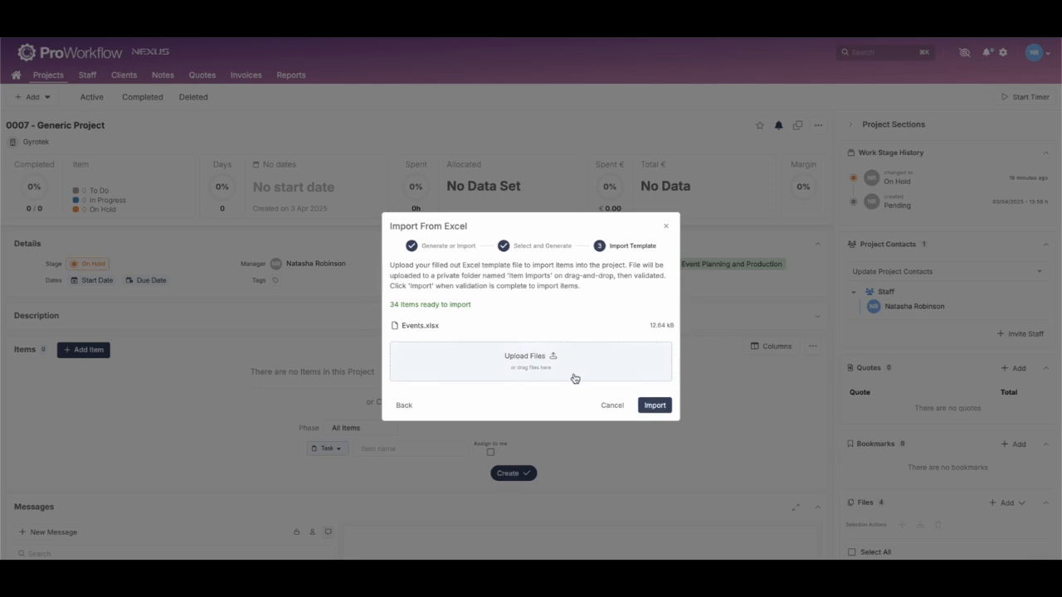
left_click(651, 405)
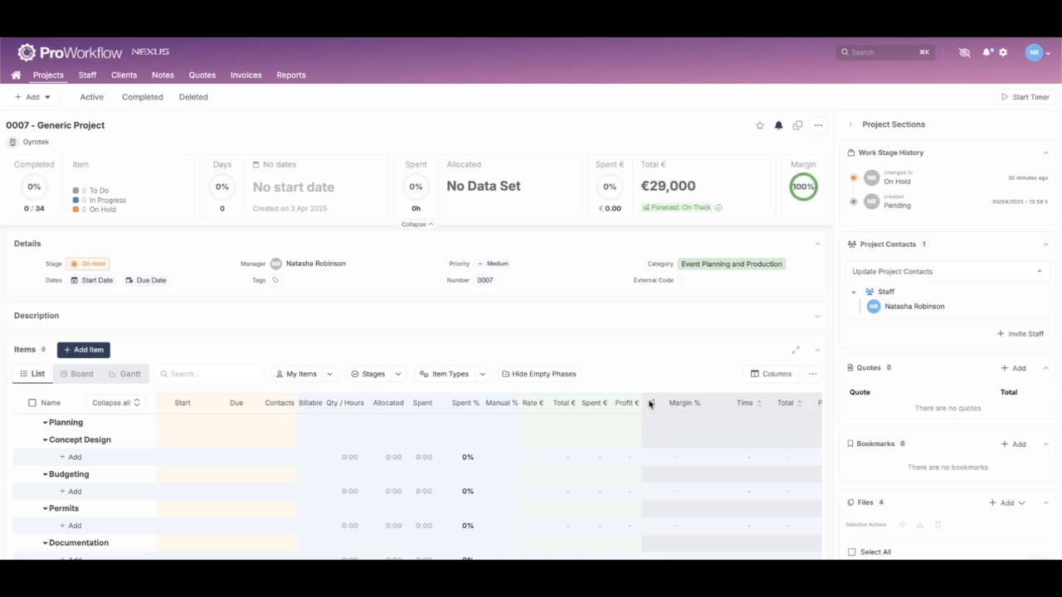
scroll(236, 417, "down", 4)
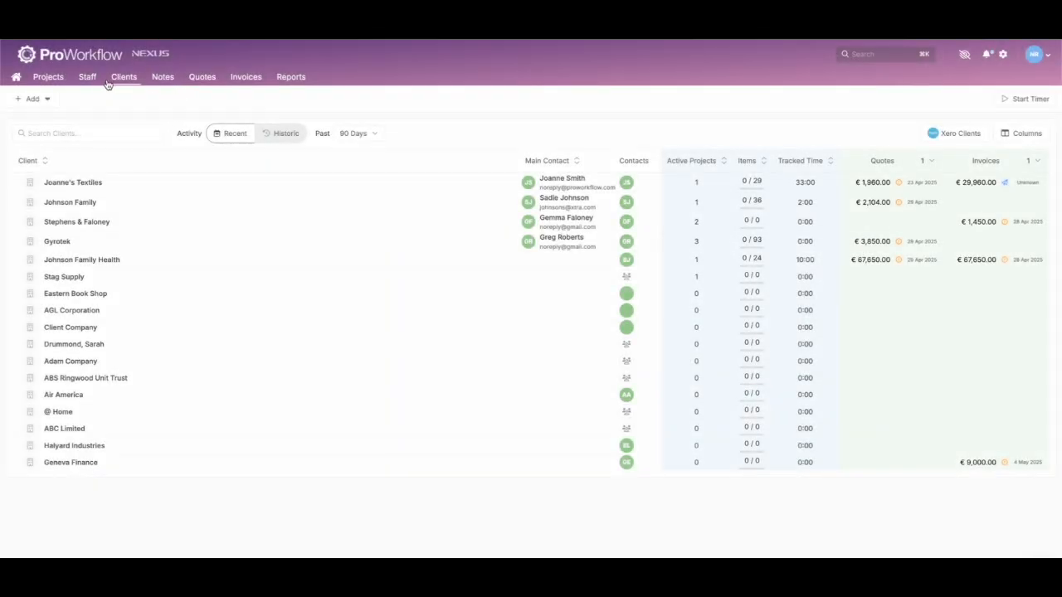
- View the staff as a list and as an org chart, and return to the clients overview
left_click(88, 77)
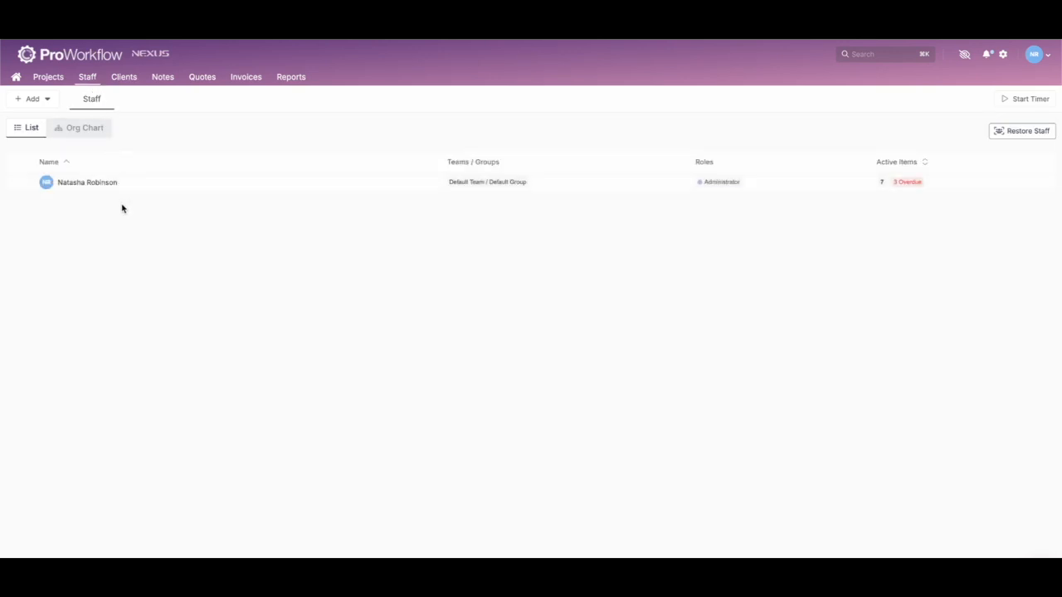
left_click(96, 129)
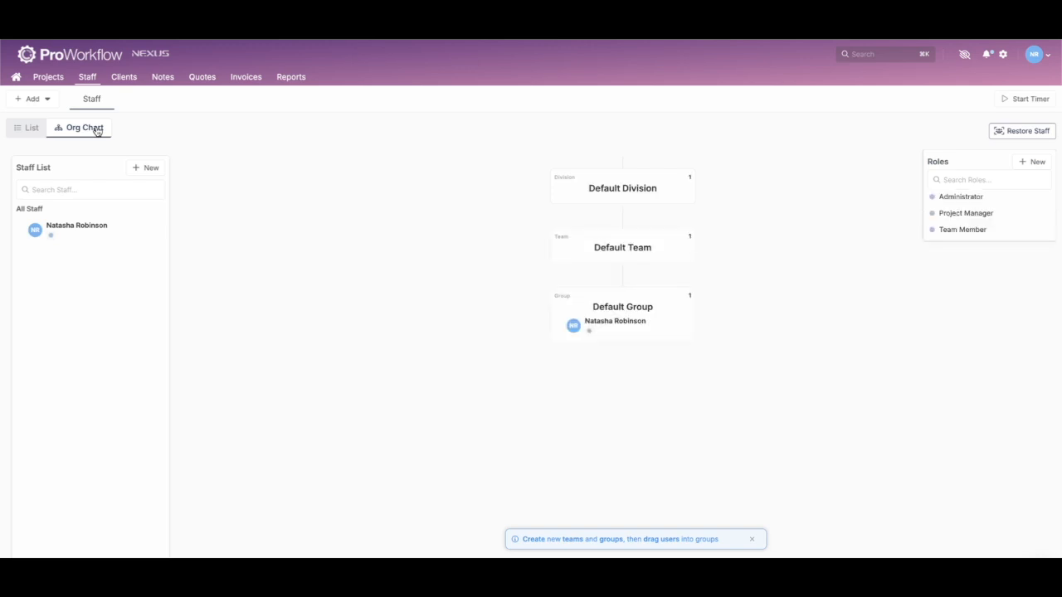
left_click(33, 129)
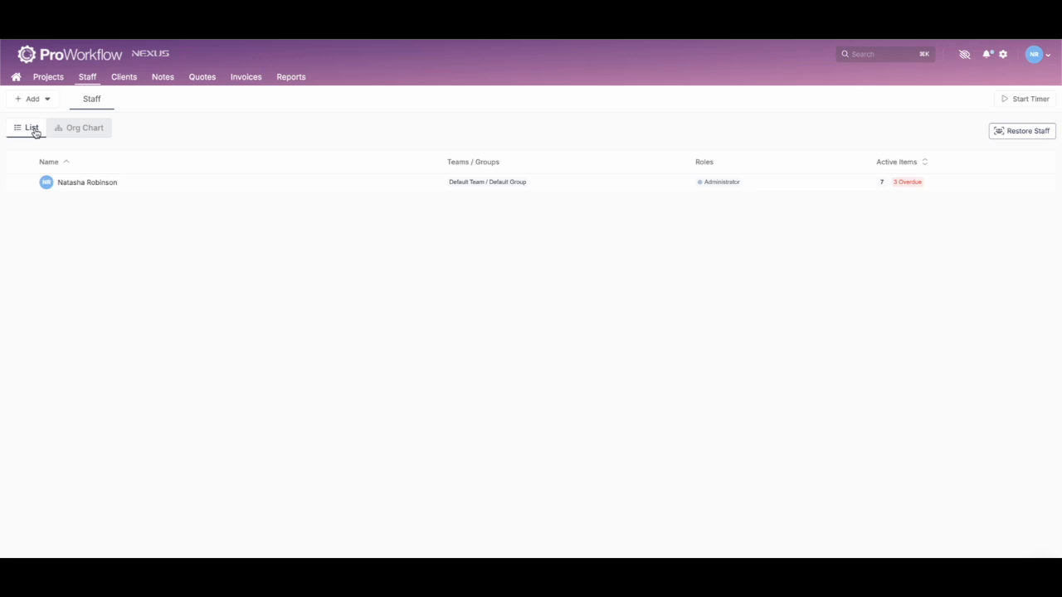
left_click(135, 78)
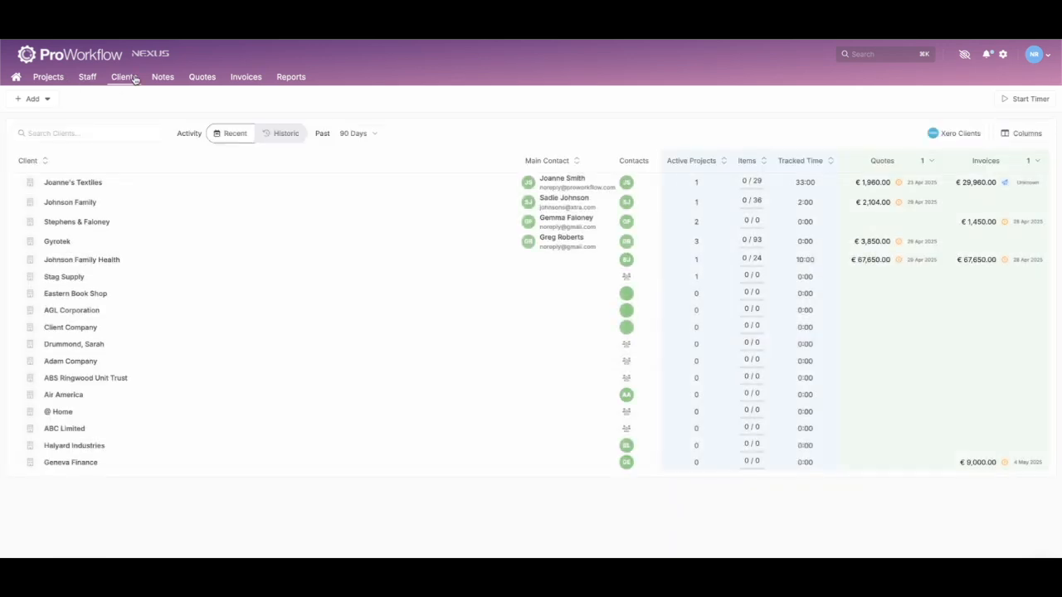
- Review the contacts, projects and quotes in the client details of Stephens & Faloney, and close them
left_click(85, 223)
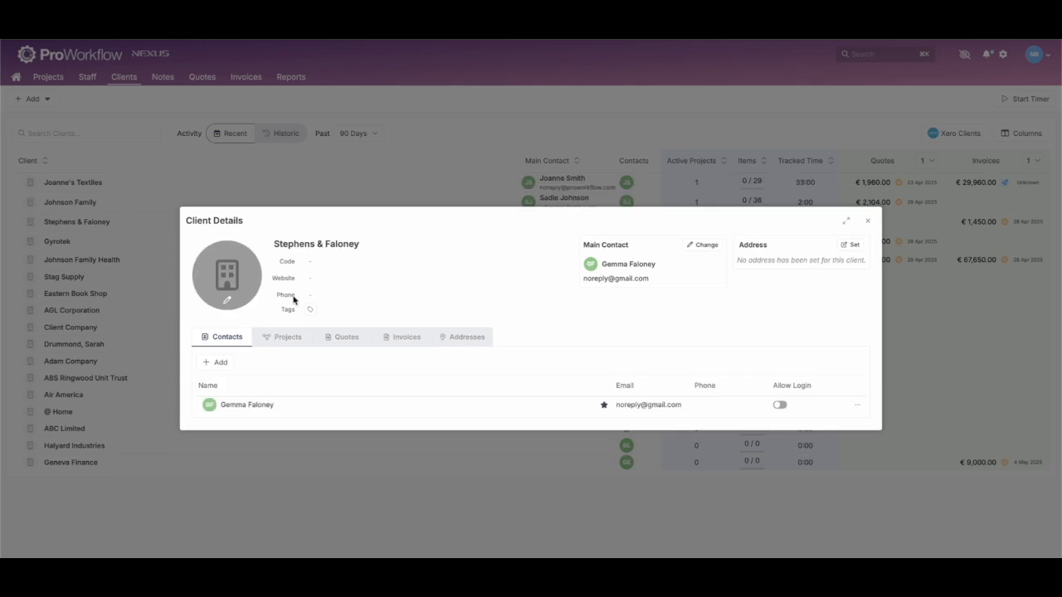
left_click(287, 342)
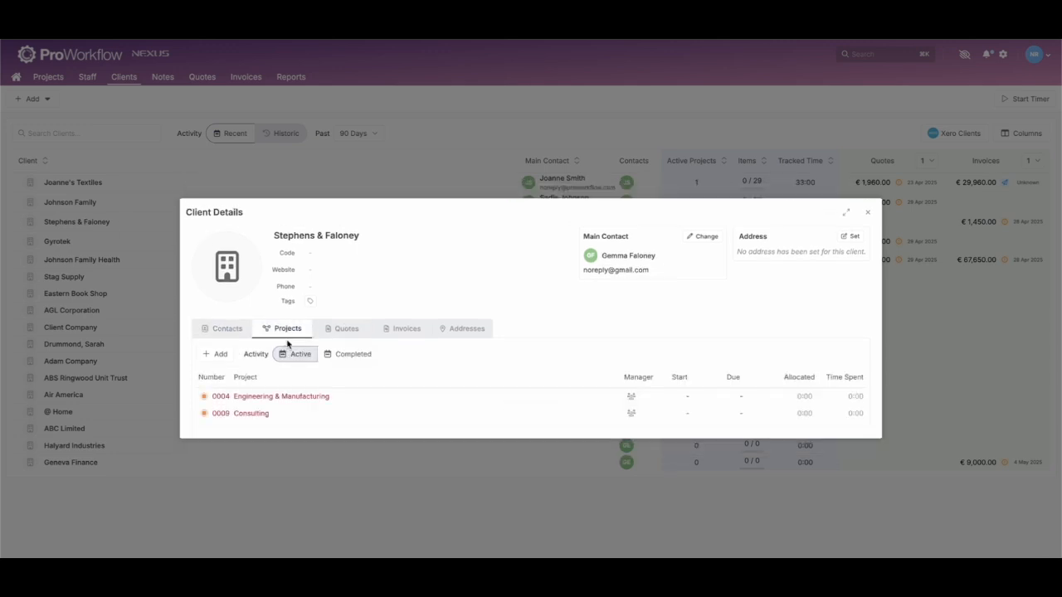
left_click(346, 315)
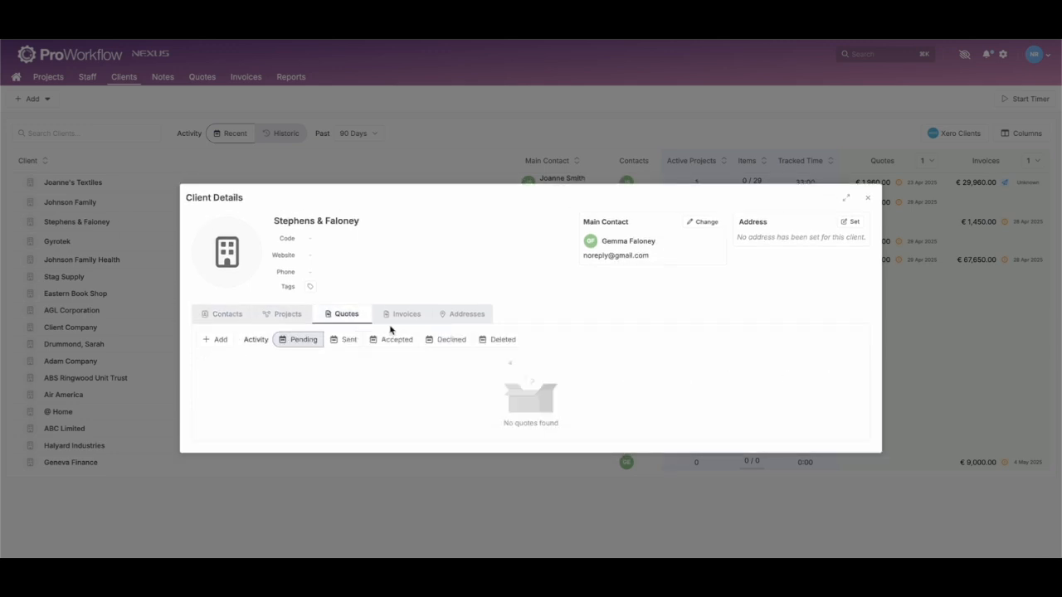
left_click(867, 198)
- Show three quotes per client in the clients overview, and change how many invoices are shown per client
left_click(930, 163)
left_click(928, 214)
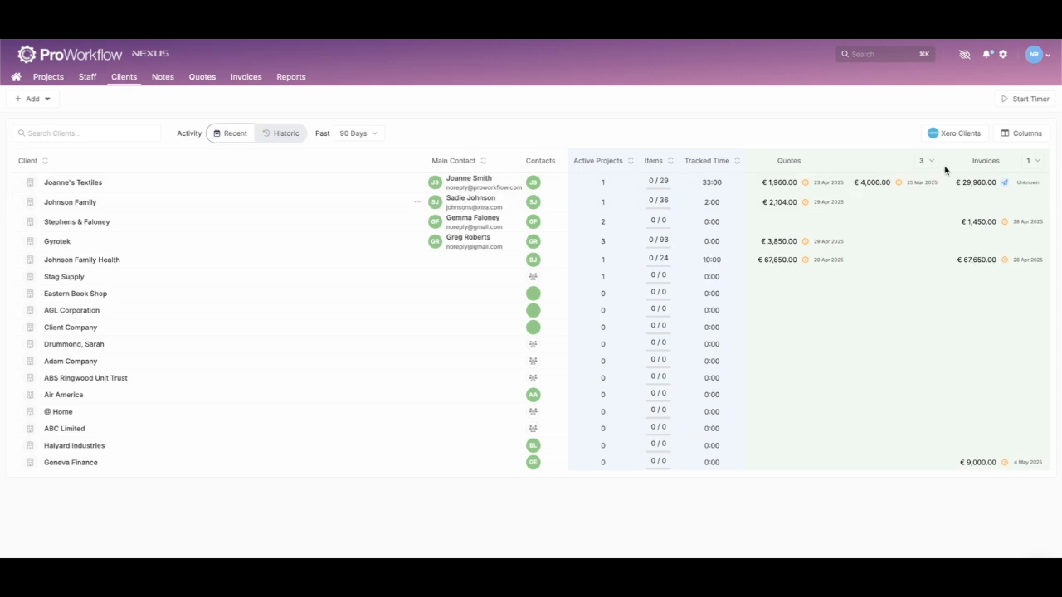
left_click(1028, 162)
left_click(1029, 200)
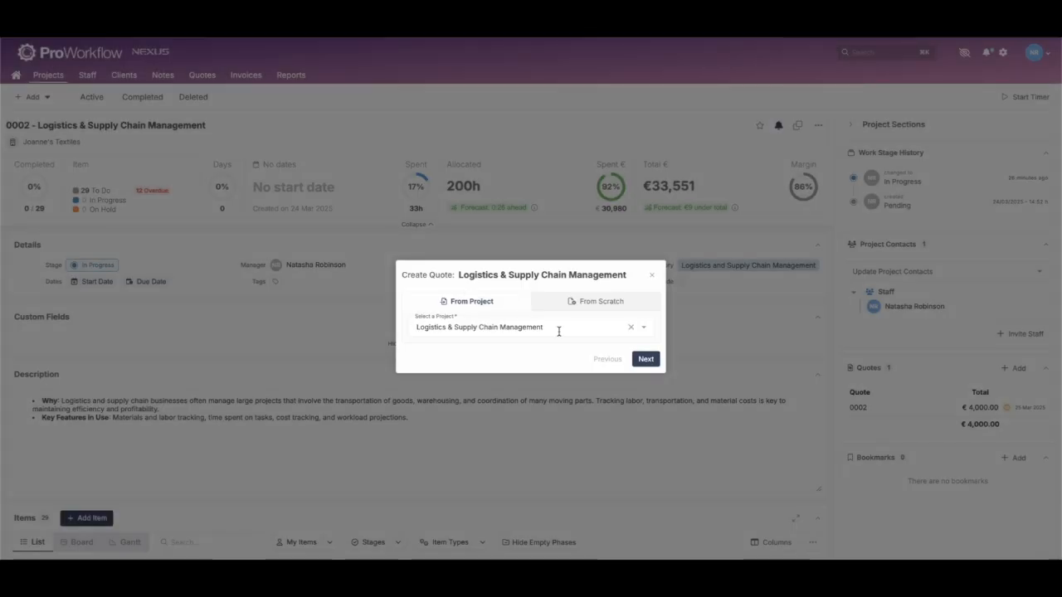
- Create a quote from the Logistics & Supply Chain Management project with everything in the project, and review its line items
left_click(646, 362)
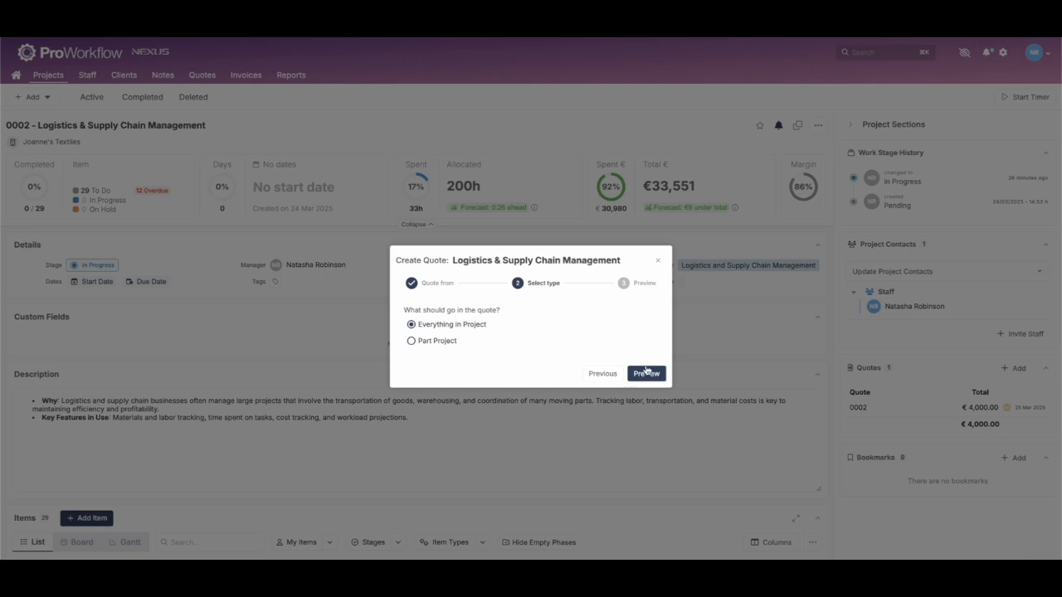
left_click(646, 372)
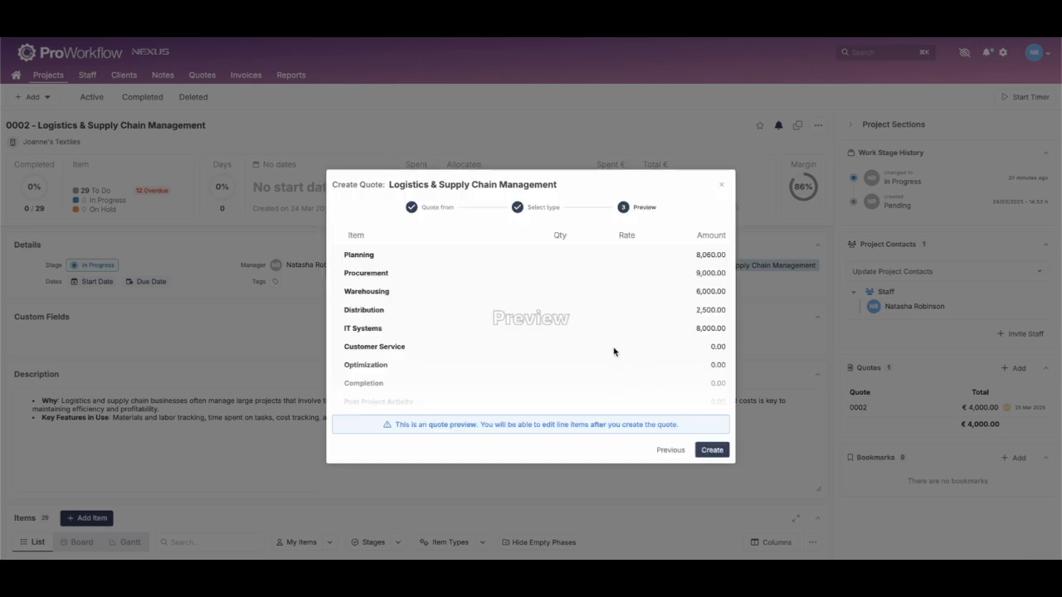
left_click(701, 454)
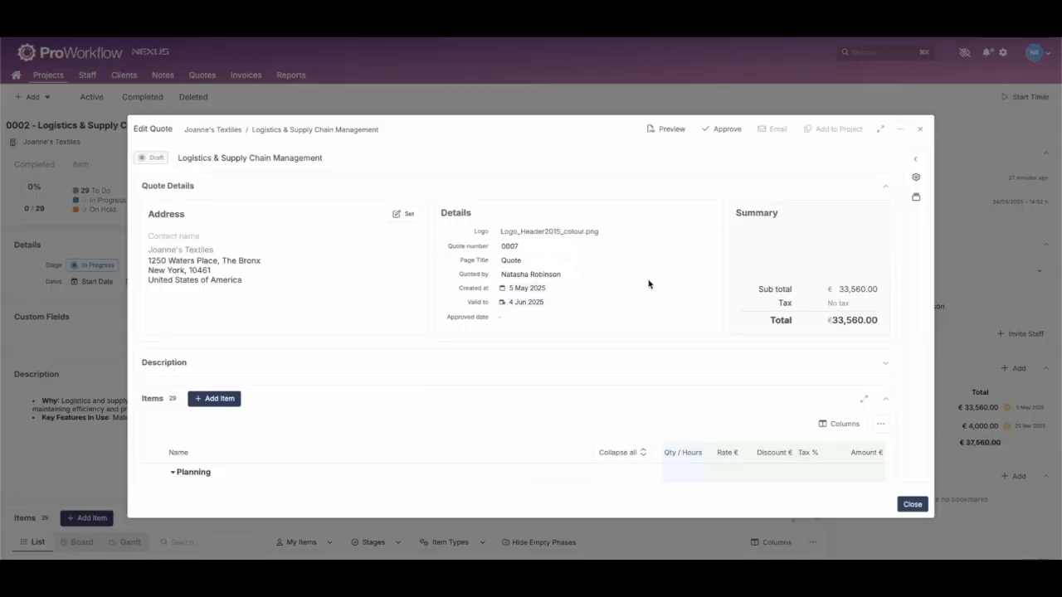
scroll(620, 340, "down", 3)
scroll(620, 342, "down", 3)
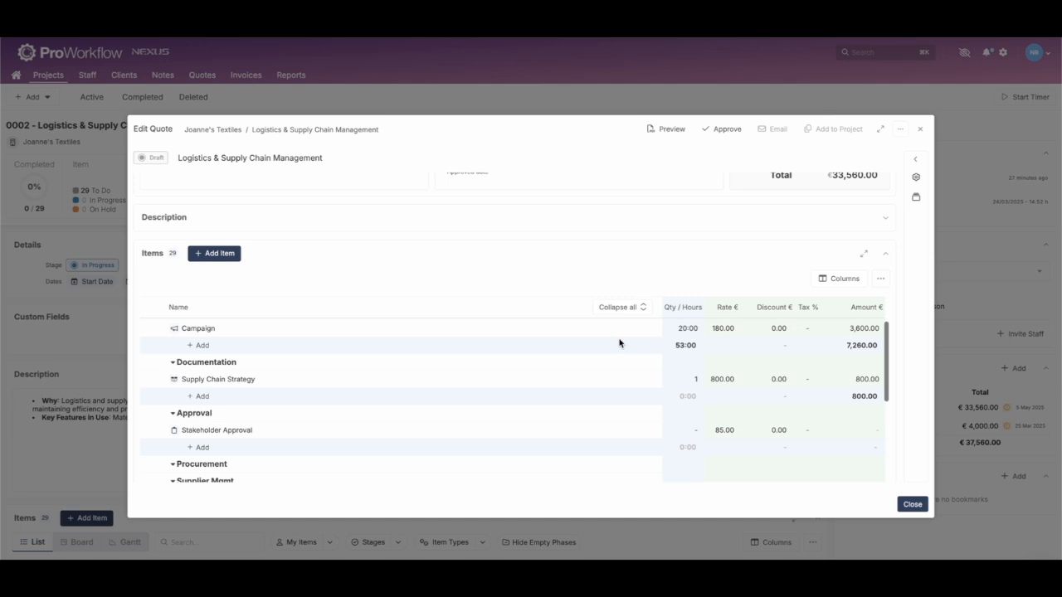
scroll(620, 343, "up", 3)
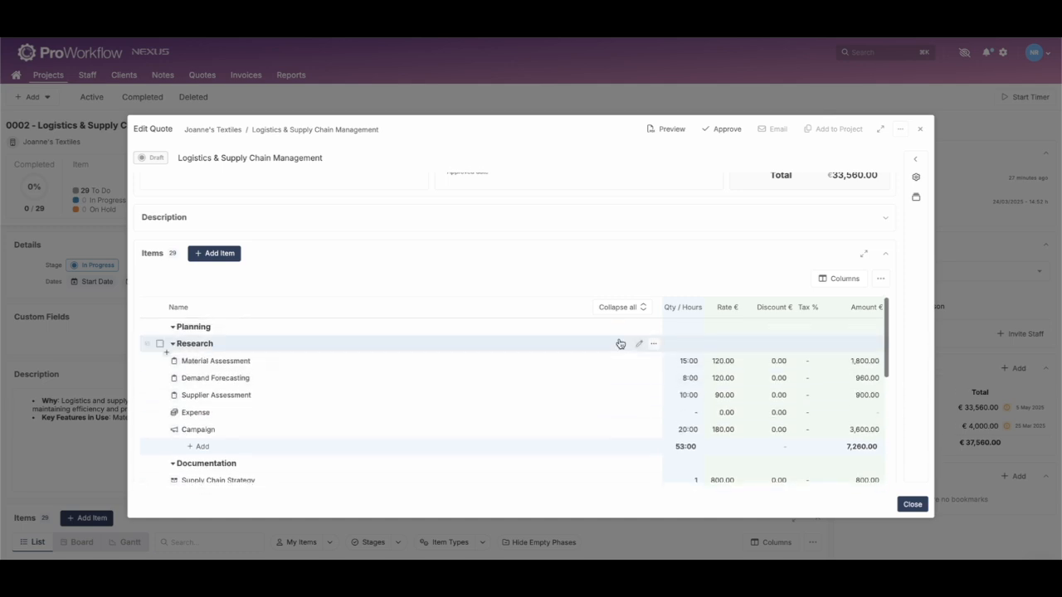
- Show all Time / Progress and Financial columns in the quote's item list, review the items and close the quote
left_click(842, 279)
left_click(631, 282)
left_click(548, 286)
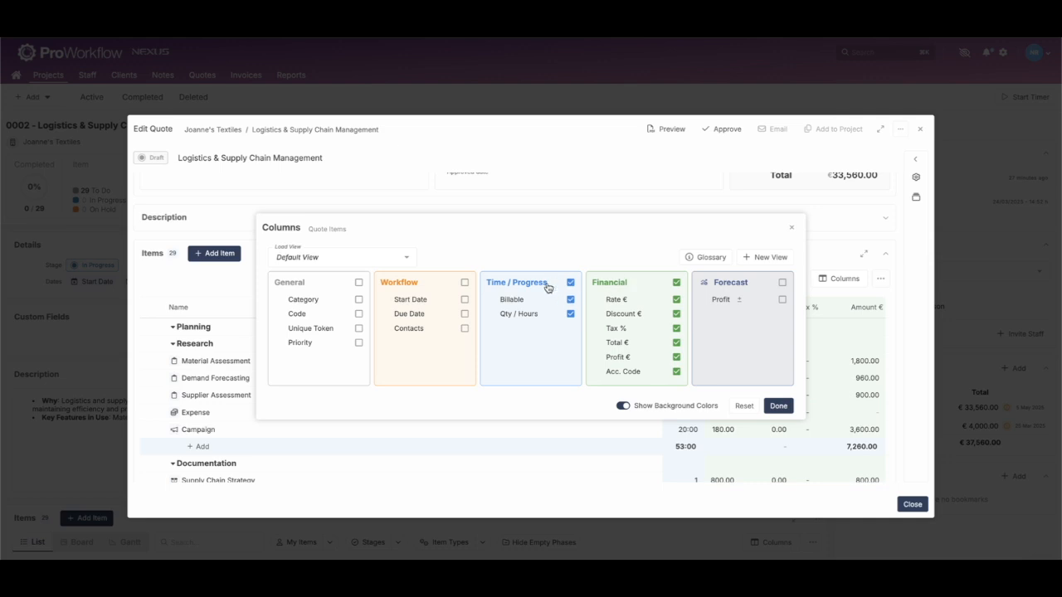
left_click(779, 406)
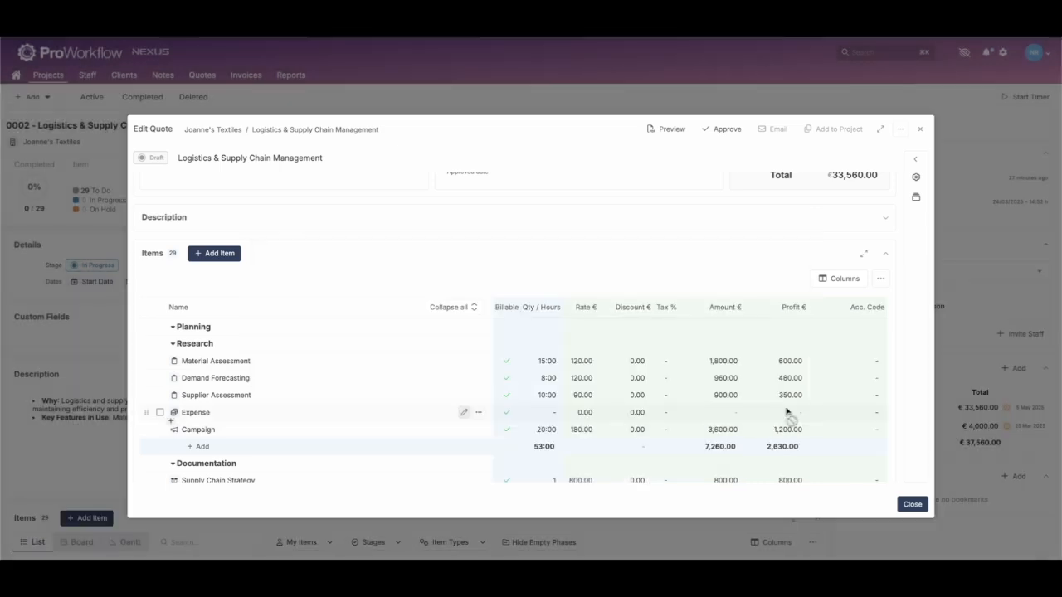
scroll(683, 376, "down", 3)
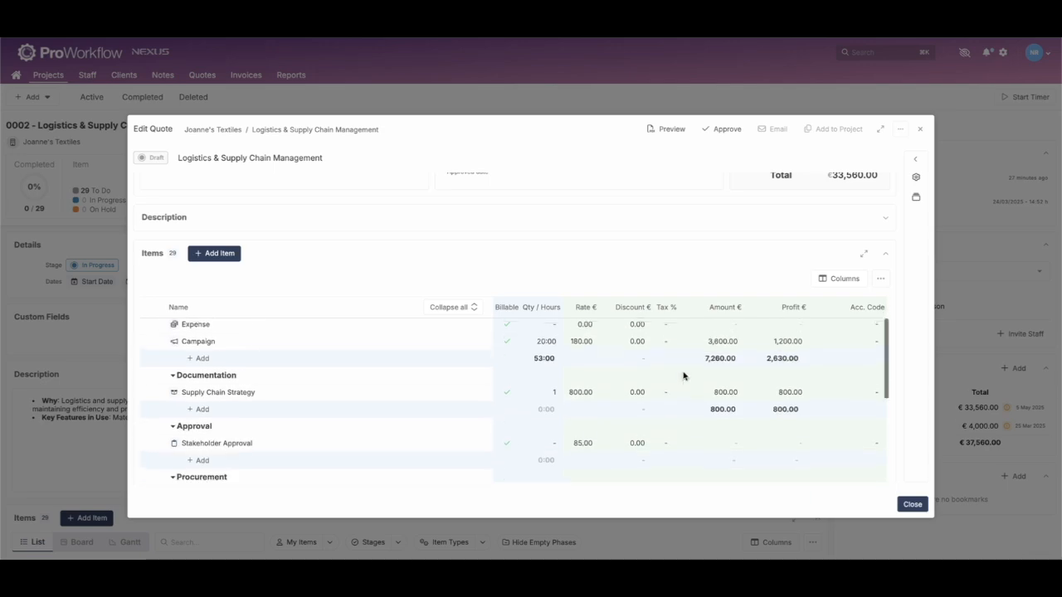
left_click(911, 511)
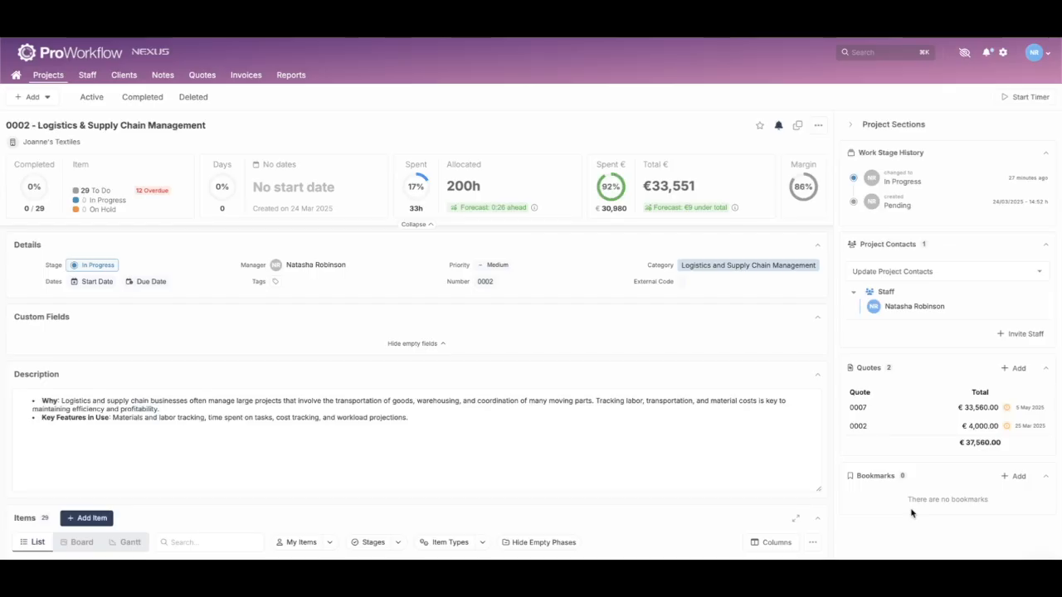
- Look at the quotes section and the Consulting Services draft invoice for Geneva Finance, and go to the active projects list
left_click(210, 80)
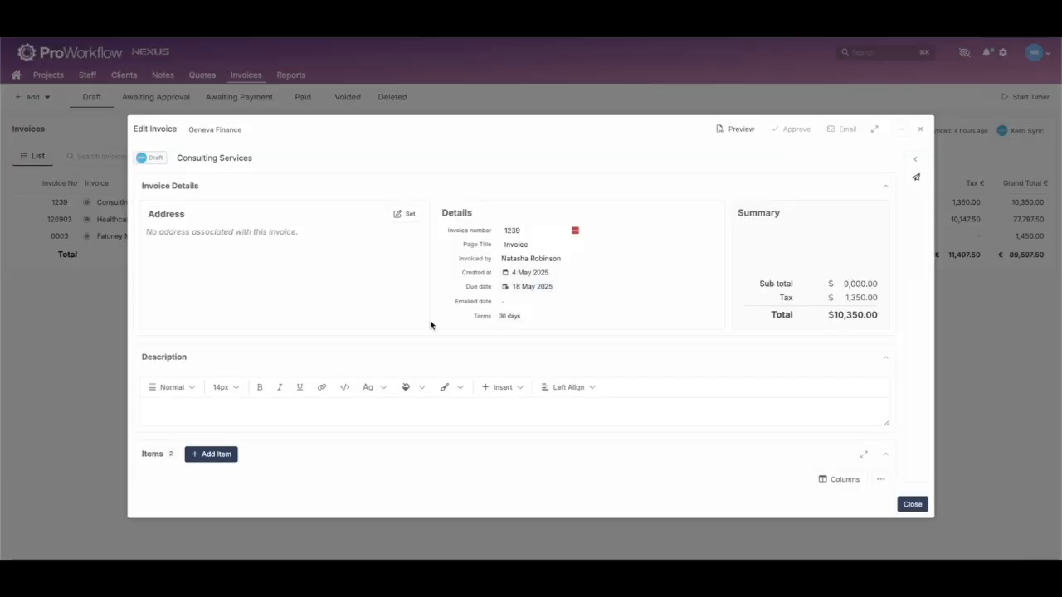
left_click(920, 129)
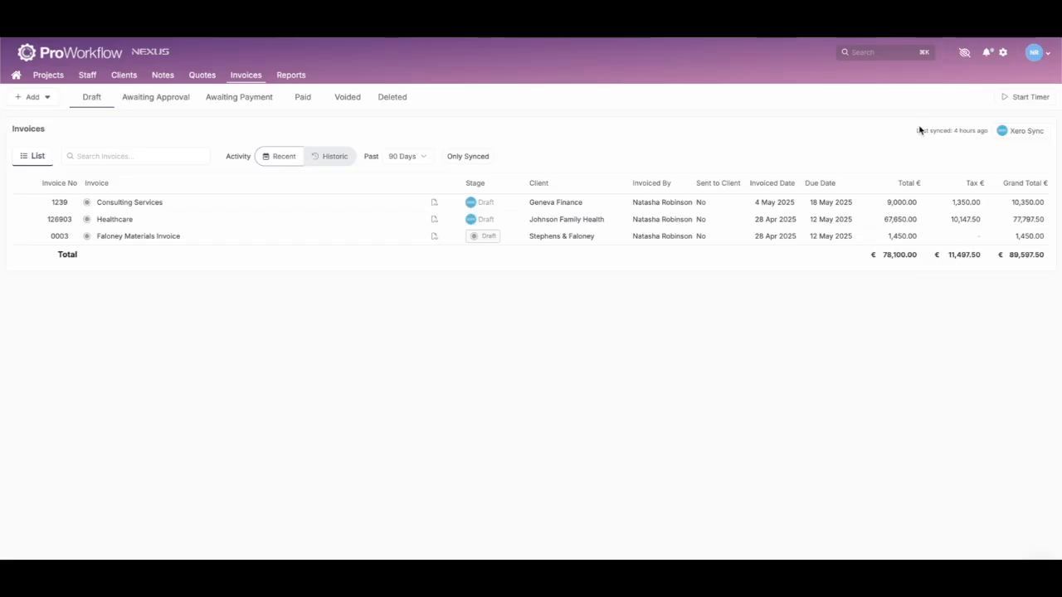
left_click(55, 80)
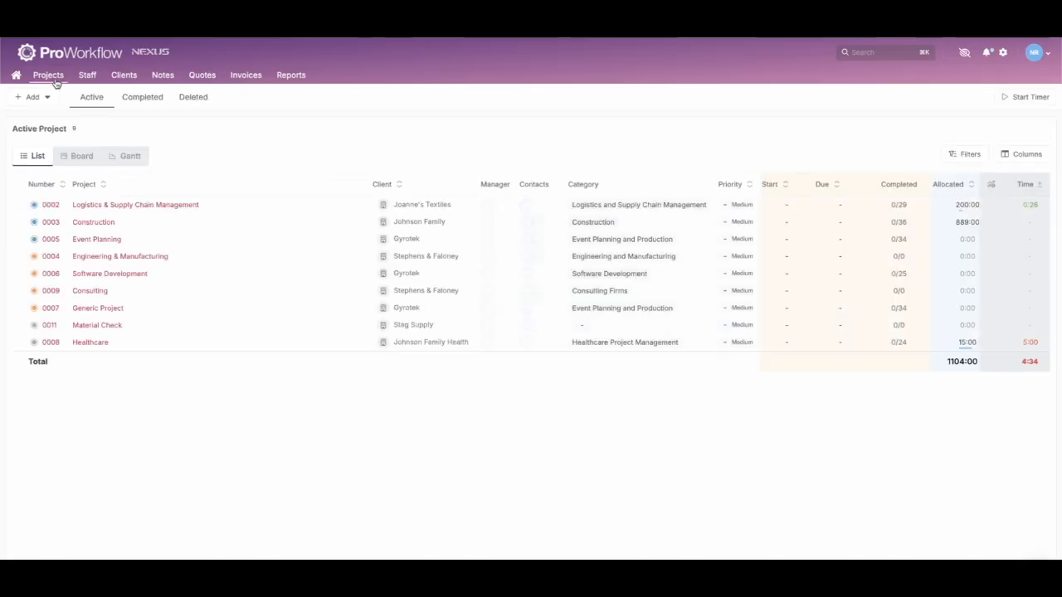
- Open project 0002 - Logistics & Supply Chain Management and review its item list, additional item options and totals
left_click(136, 205)
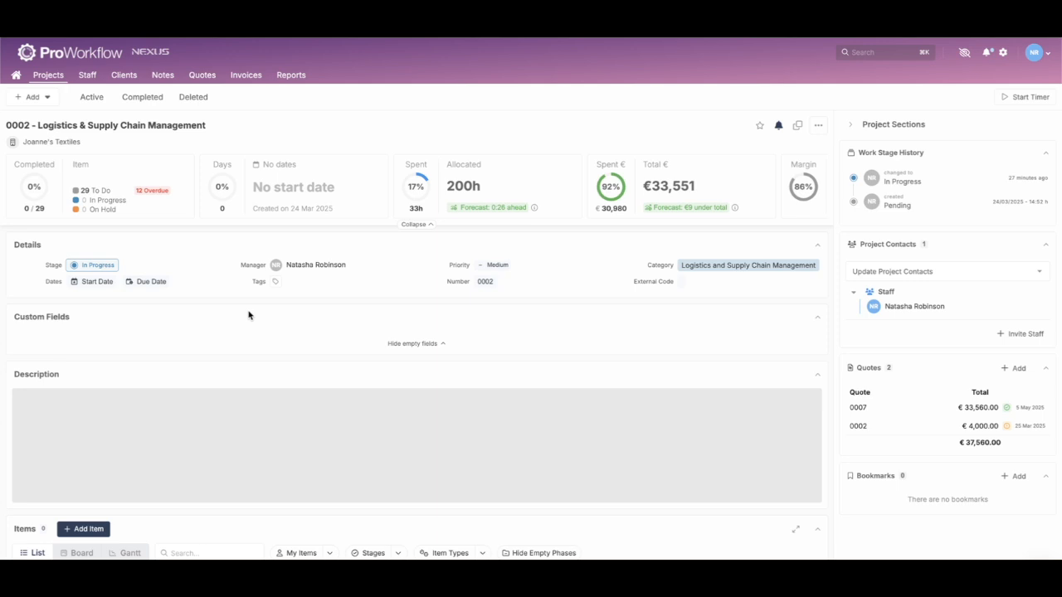
scroll(278, 354, "down", 3)
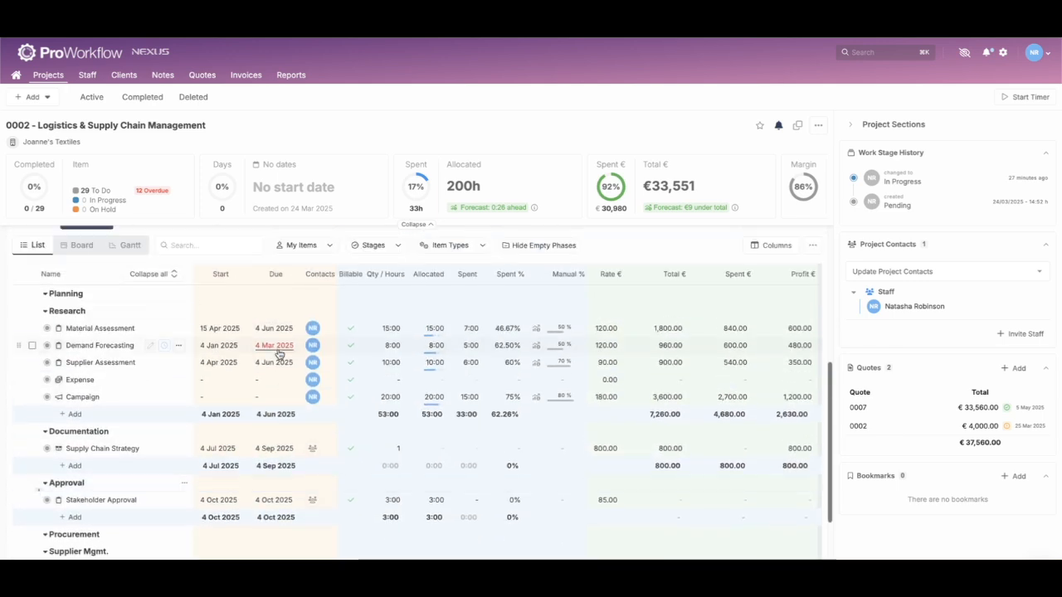
left_click(812, 273)
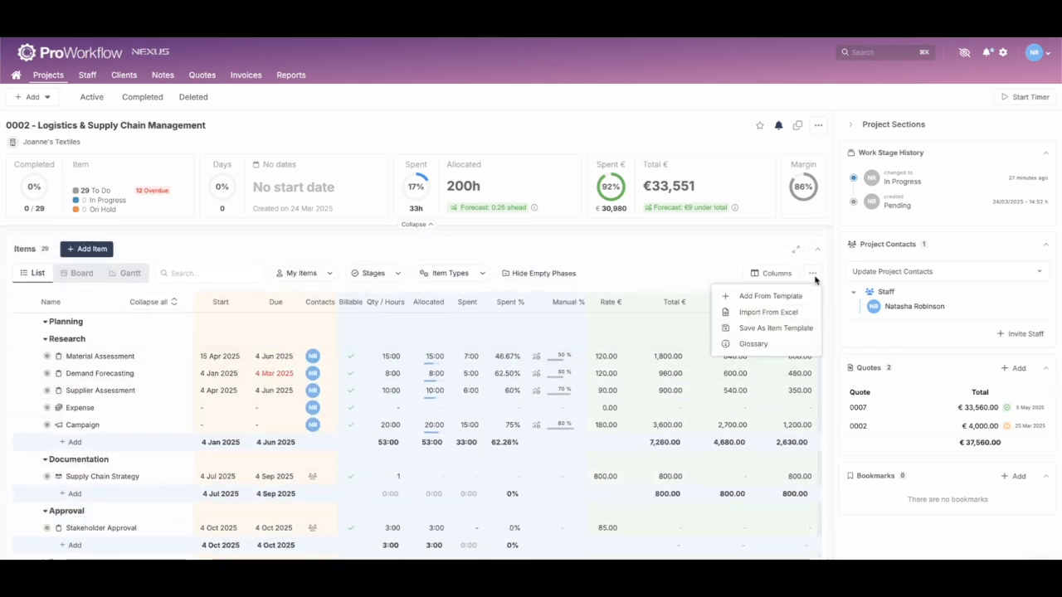
scroll(787, 415, "down", 3)
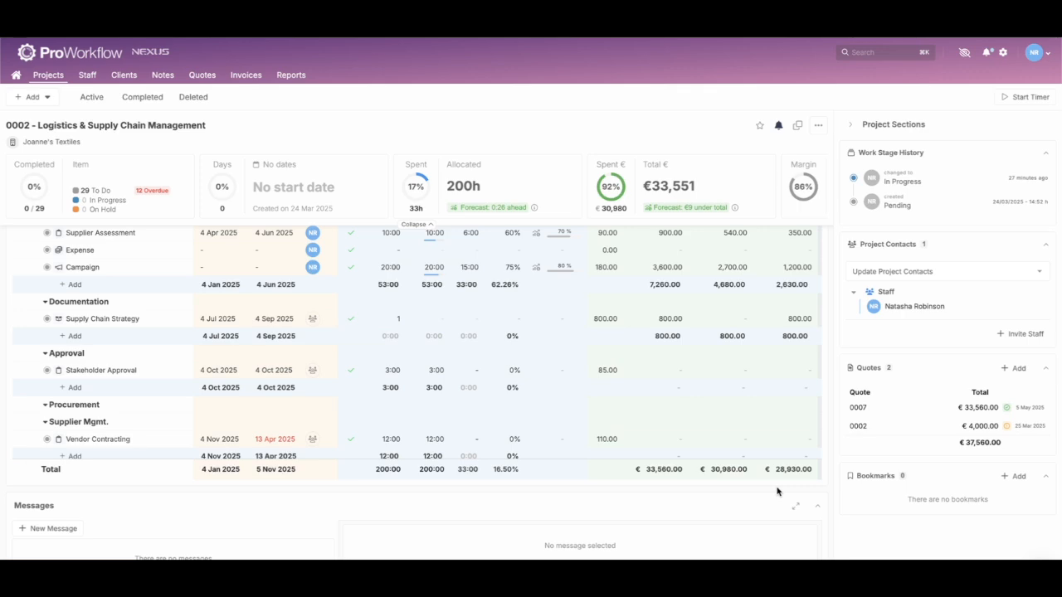
- Start a new invoice from the Logistics & Supply Chain Management project and proceed to its type selection
scroll(1012, 517, "down", 1)
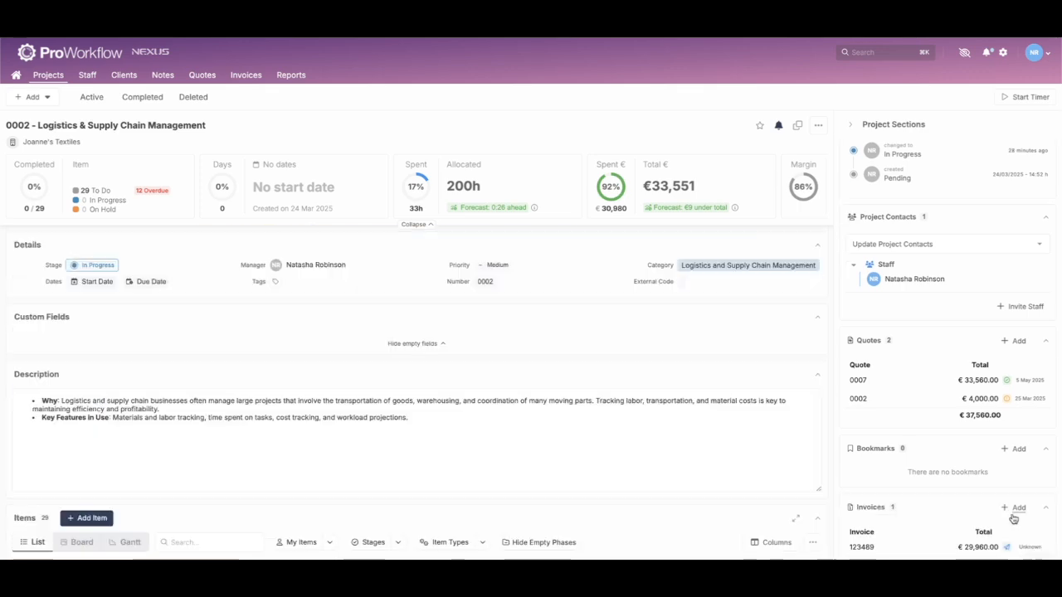
left_click(1015, 508)
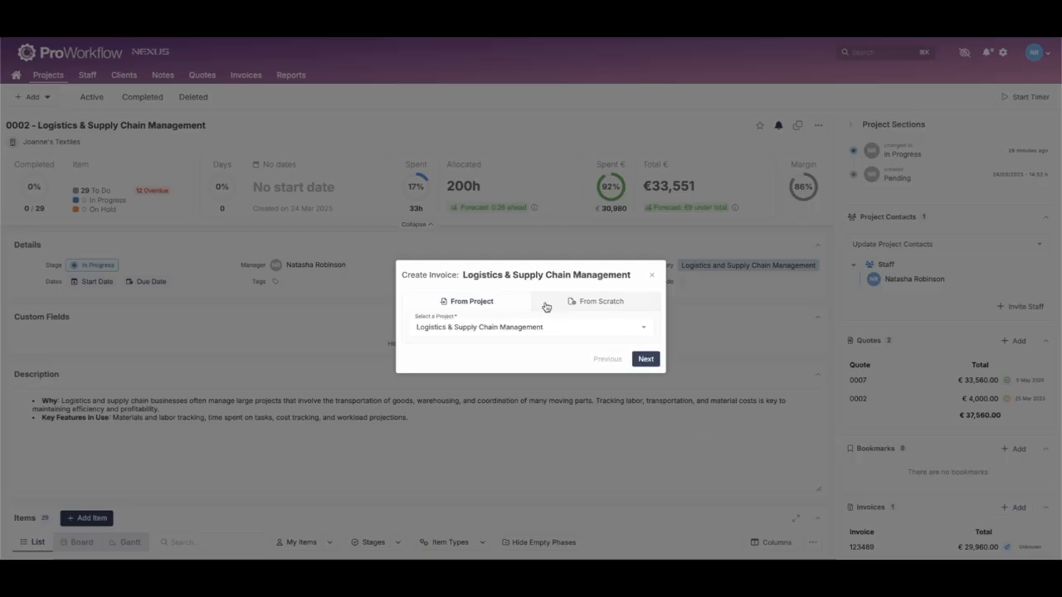
left_click(645, 359)
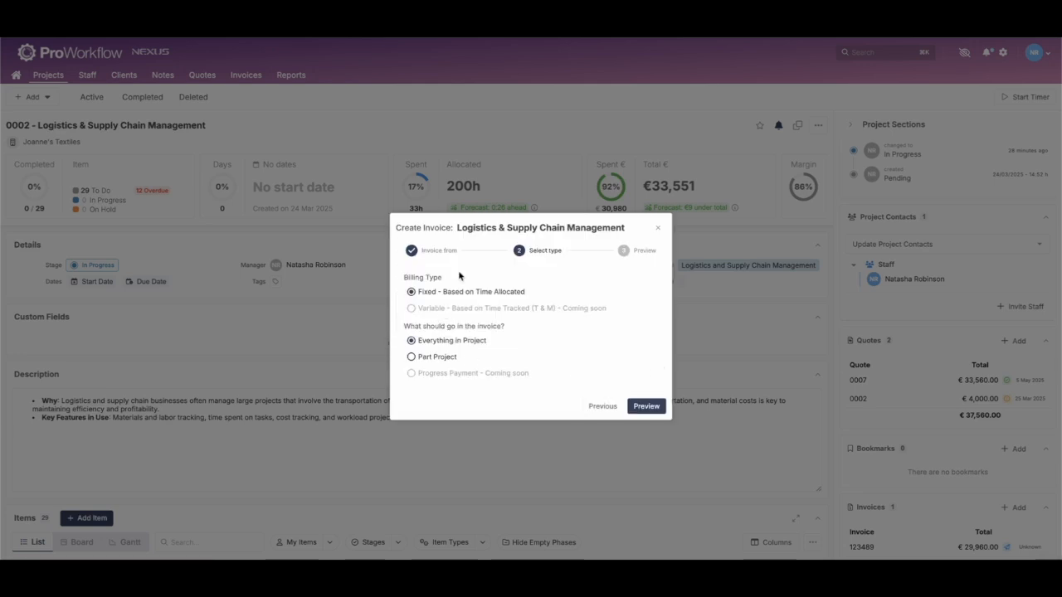